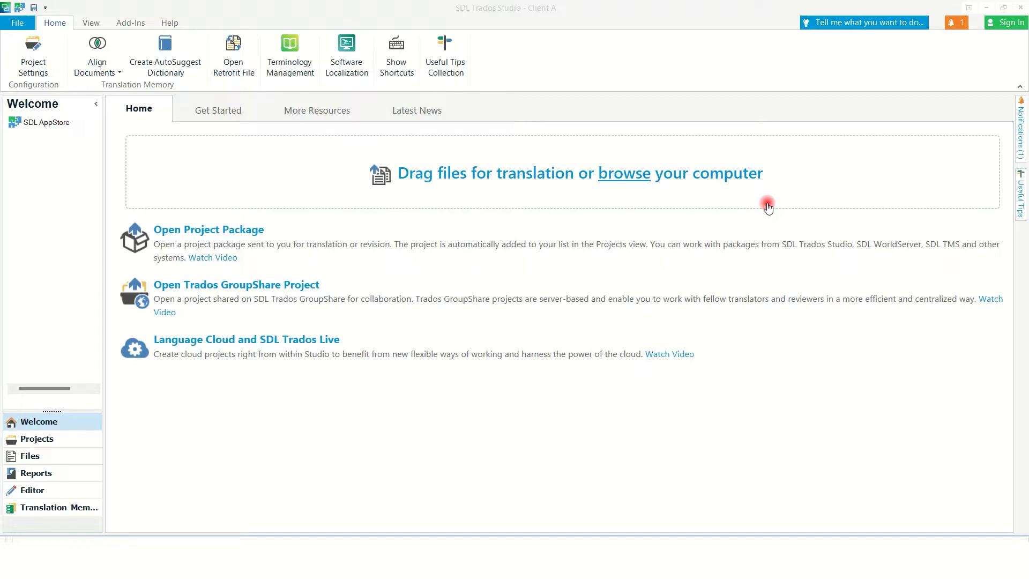
Open the Client A project settings at the Verification > QA Checker 3.0 page.
{"action": "left_click", "coordinate": [38, 68]}
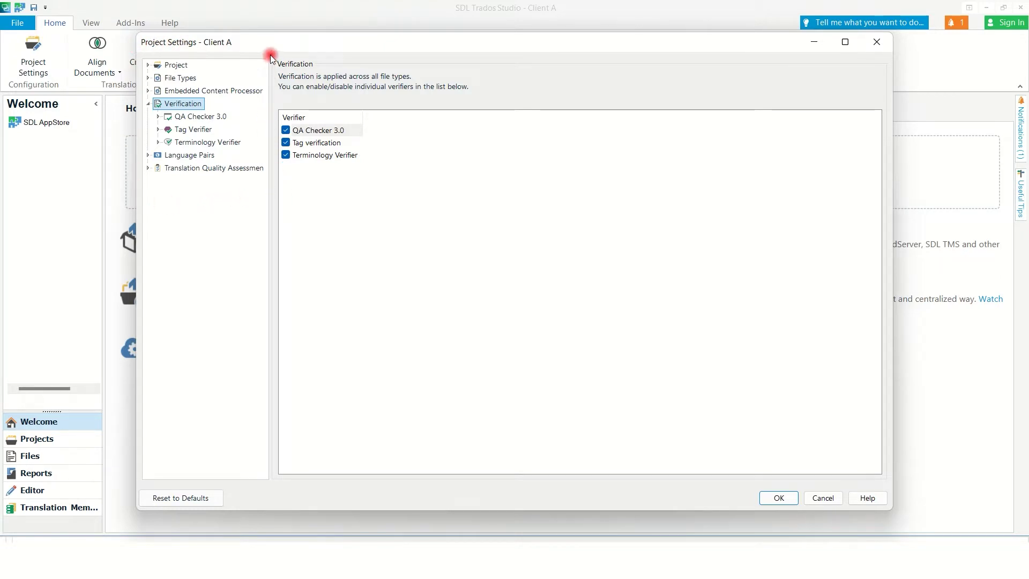
{"action": "left_click", "coordinate": [210, 118]}
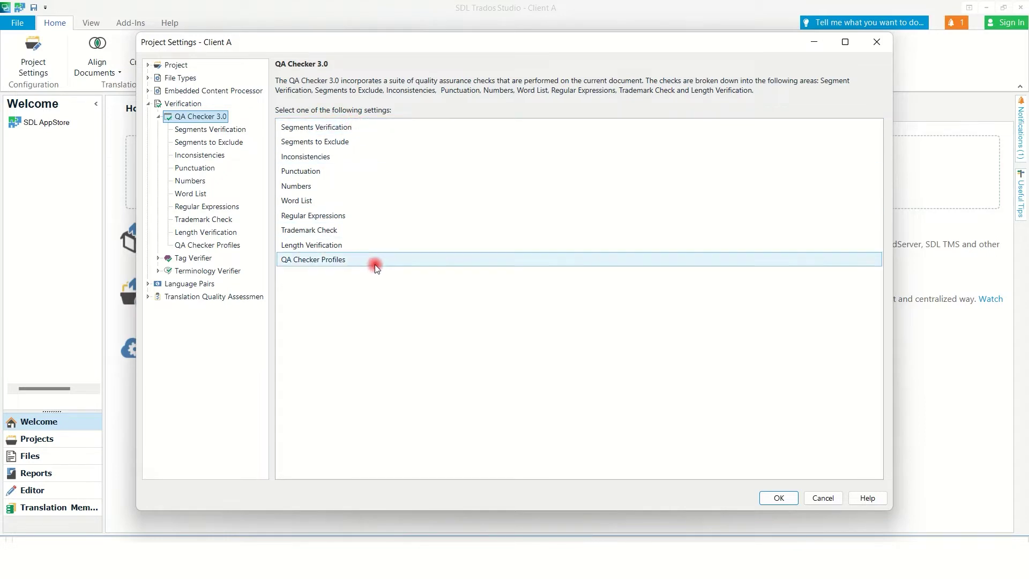
Enable identical source/target, 50% shorter/longer target, and forbidden characters checks in Segments Verification.
{"action": "left_click", "coordinate": [311, 127]}
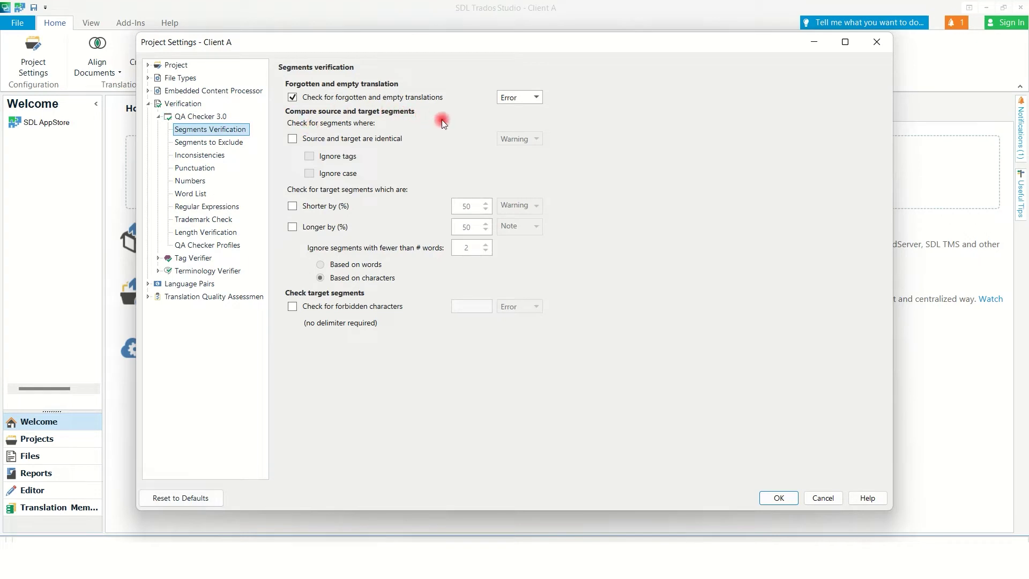
{"action": "left_click", "coordinate": [292, 138]}
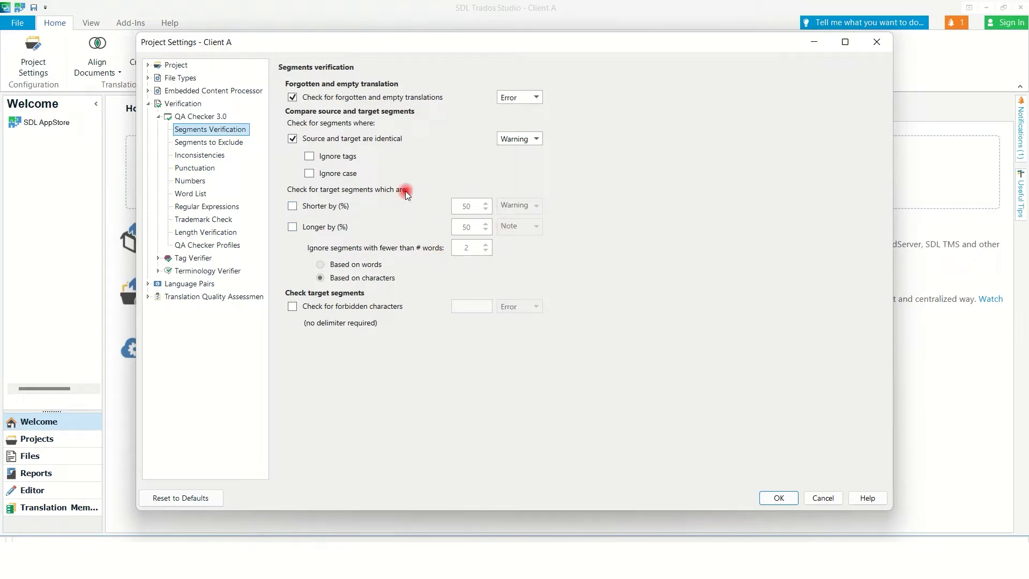
{"action": "left_click", "coordinate": [292, 206]}
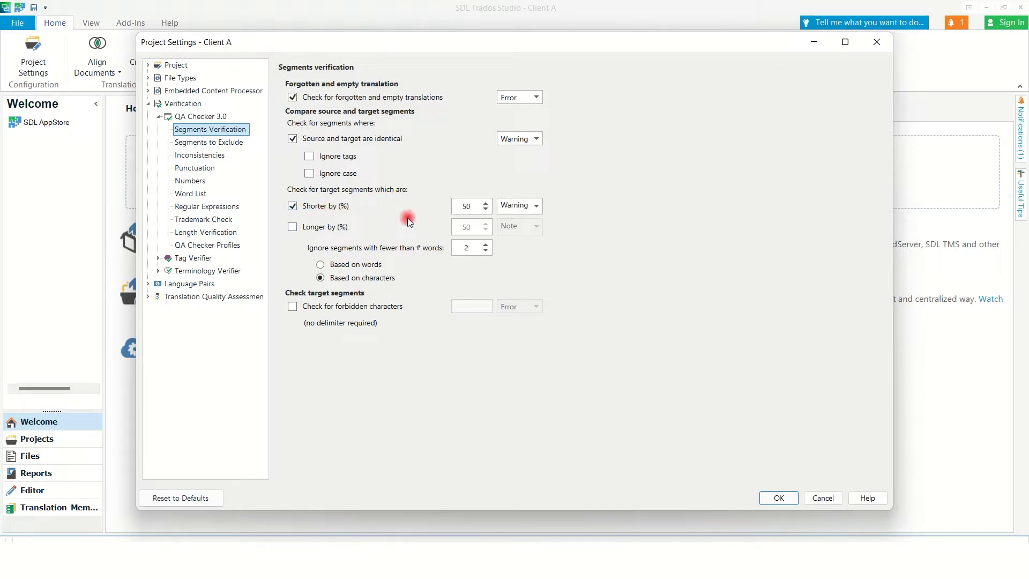
{"action": "left_click", "coordinate": [292, 228]}
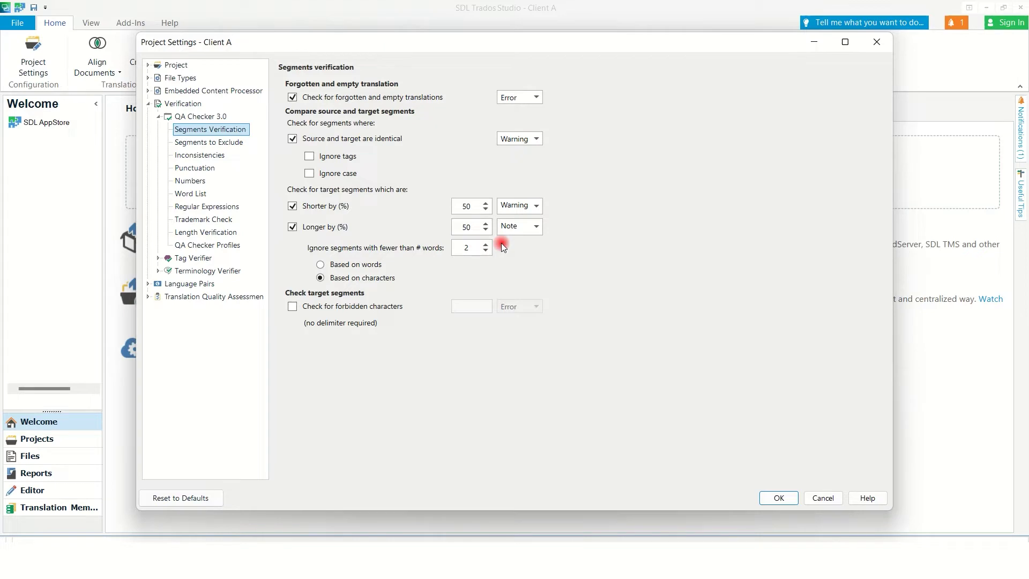
{"action": "left_click", "coordinate": [293, 306]}
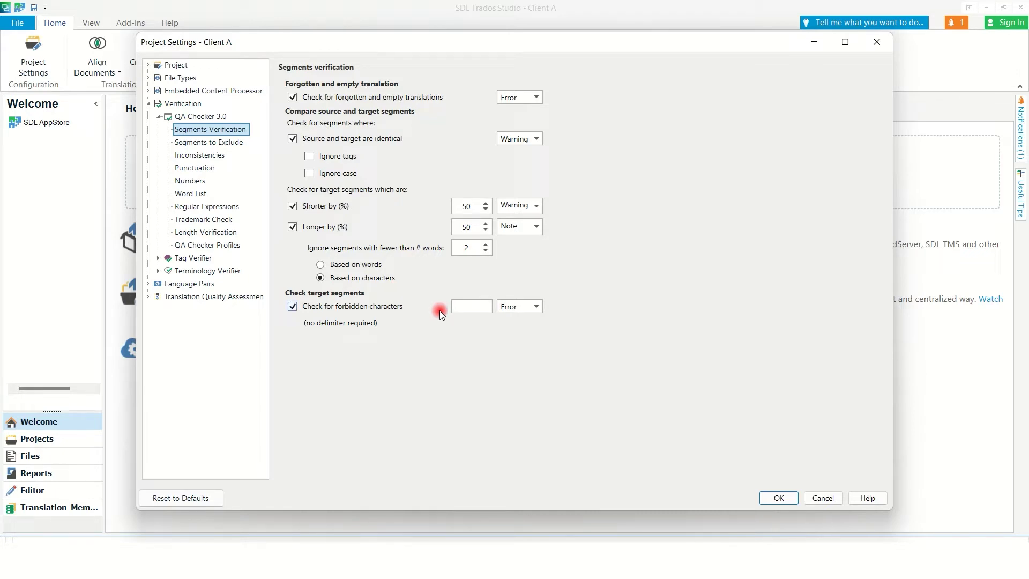
In Inconsistencies, enable the inconsistent translations, repeated words and unedited fuzzy matches checks.
{"action": "left_click", "coordinate": [211, 160]}
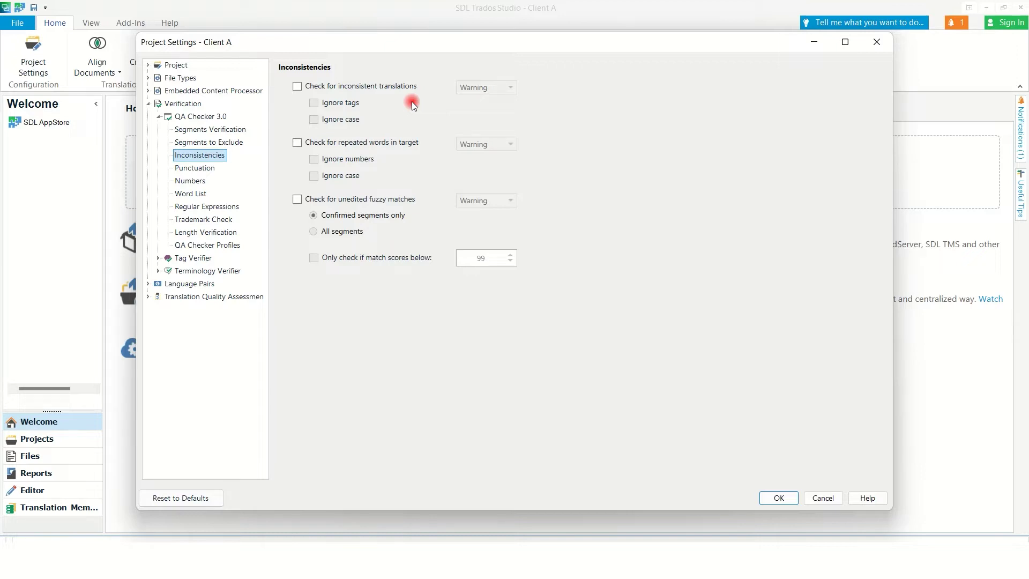
{"action": "left_click", "coordinate": [298, 87]}
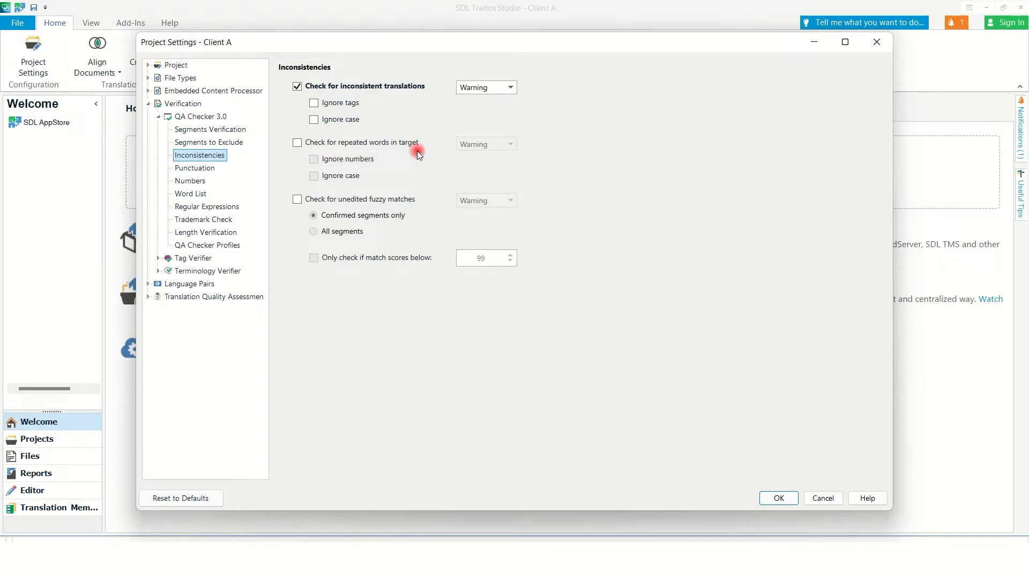
{"action": "left_click", "coordinate": [297, 144]}
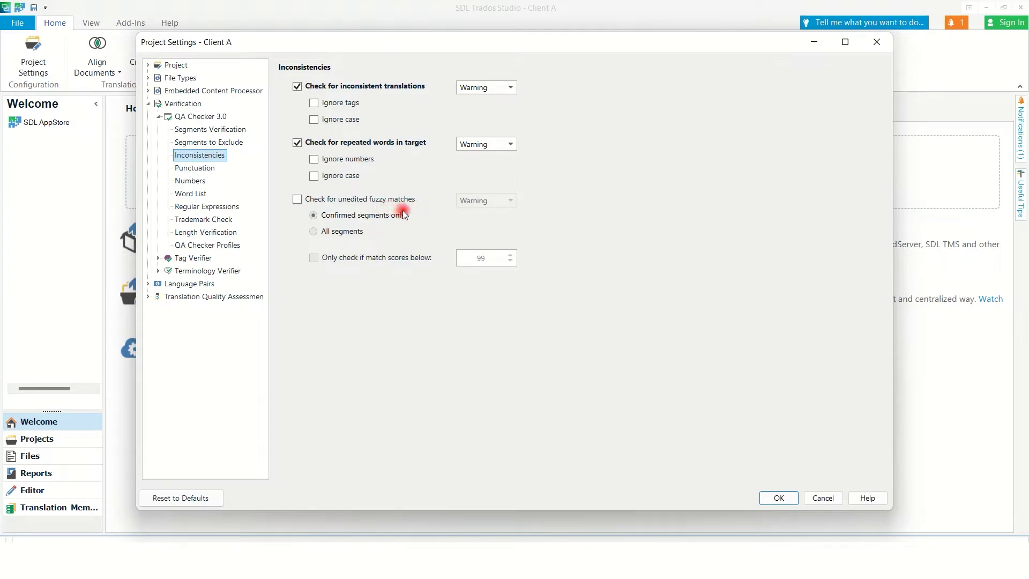
{"action": "left_click", "coordinate": [296, 199]}
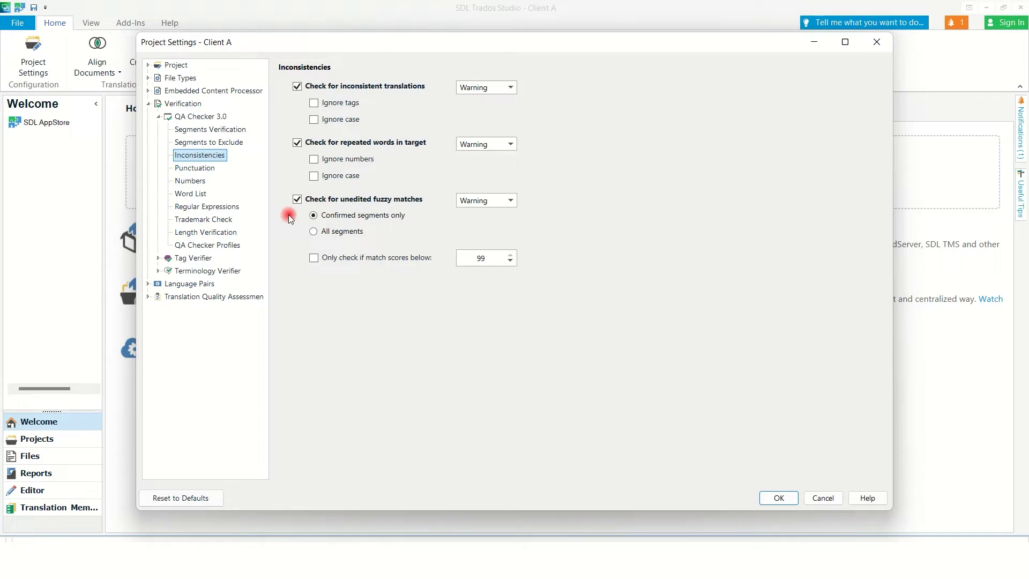
Enable punctuation checks for spaces, multiple dots, trailing space, capitalization and brackets.
{"action": "left_click", "coordinate": [214, 170]}
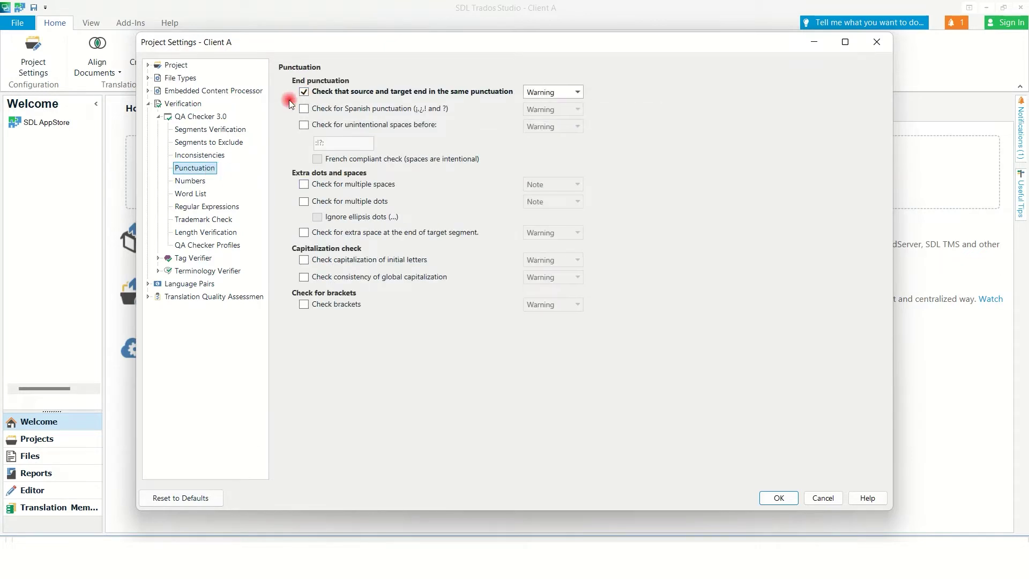
{"action": "left_click", "coordinate": [304, 125]}
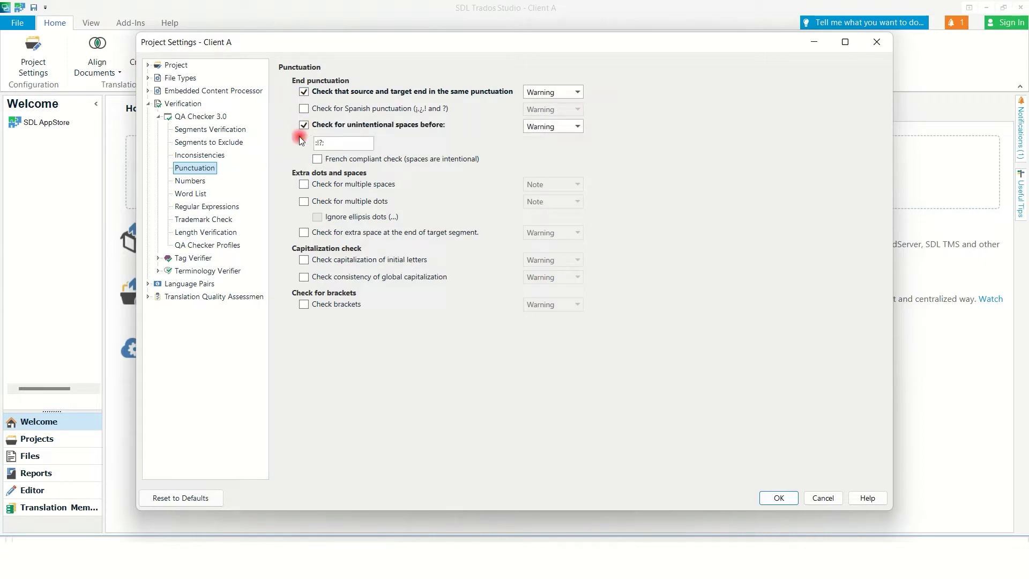
{"action": "left_click", "coordinate": [304, 185]}
{"action": "left_click", "coordinate": [304, 202]}
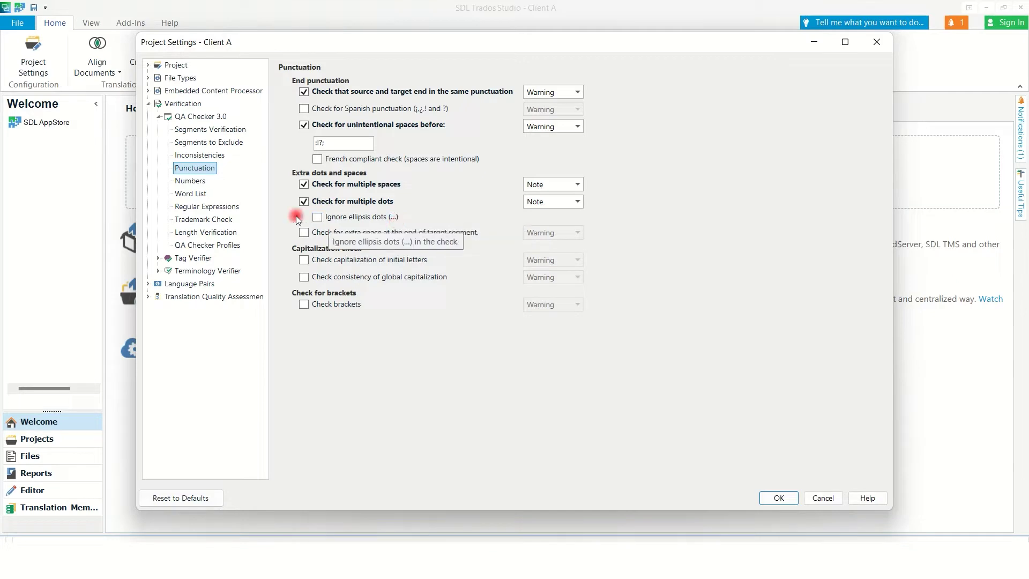
{"action": "left_click", "coordinate": [303, 233]}
{"action": "left_click", "coordinate": [304, 261]}
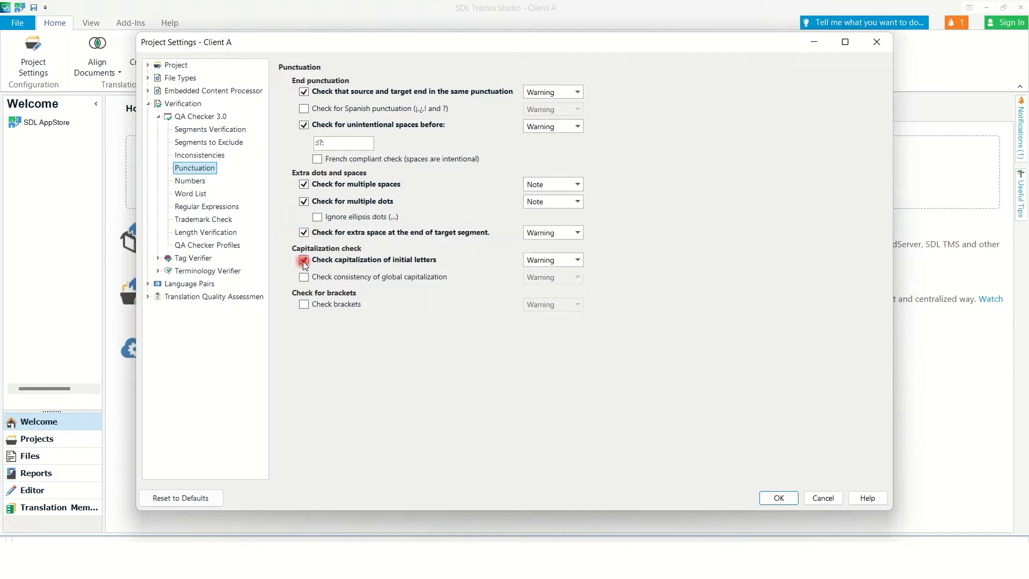
{"action": "left_click", "coordinate": [304, 277]}
{"action": "left_click", "coordinate": [304, 304]}
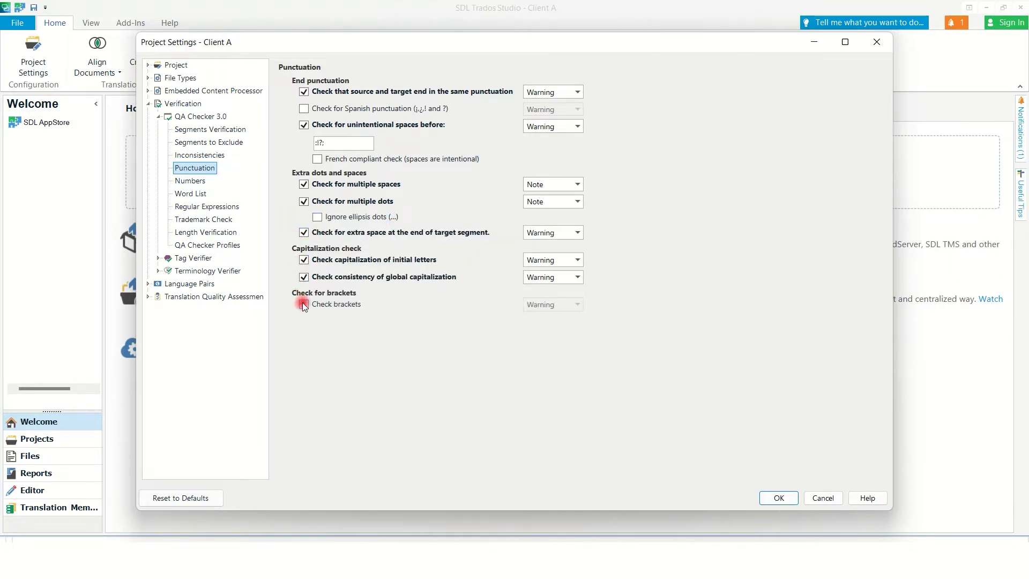
{"action": "left_click", "coordinate": [198, 182]}
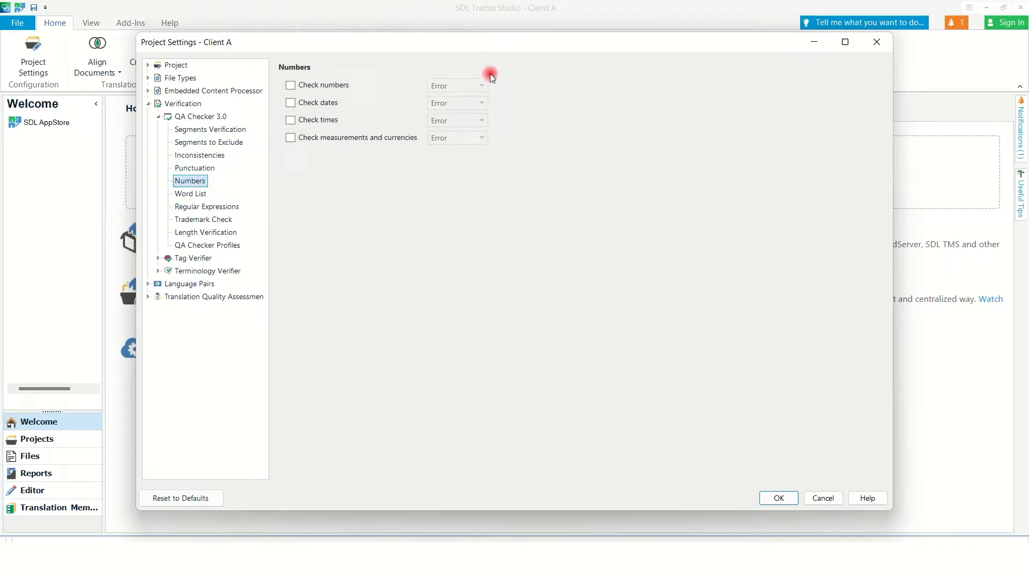
Enable the numbers, dates, times, and measurements and currencies checks, then save with OK.
{"action": "left_click", "coordinate": [290, 84]}
{"action": "left_click", "coordinate": [289, 105]}
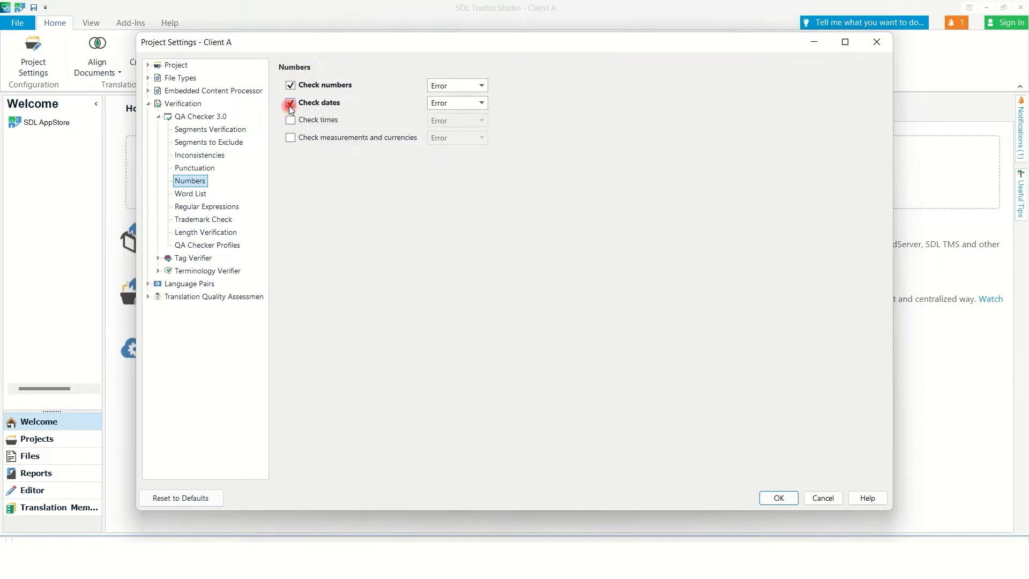
{"action": "left_click", "coordinate": [291, 120]}
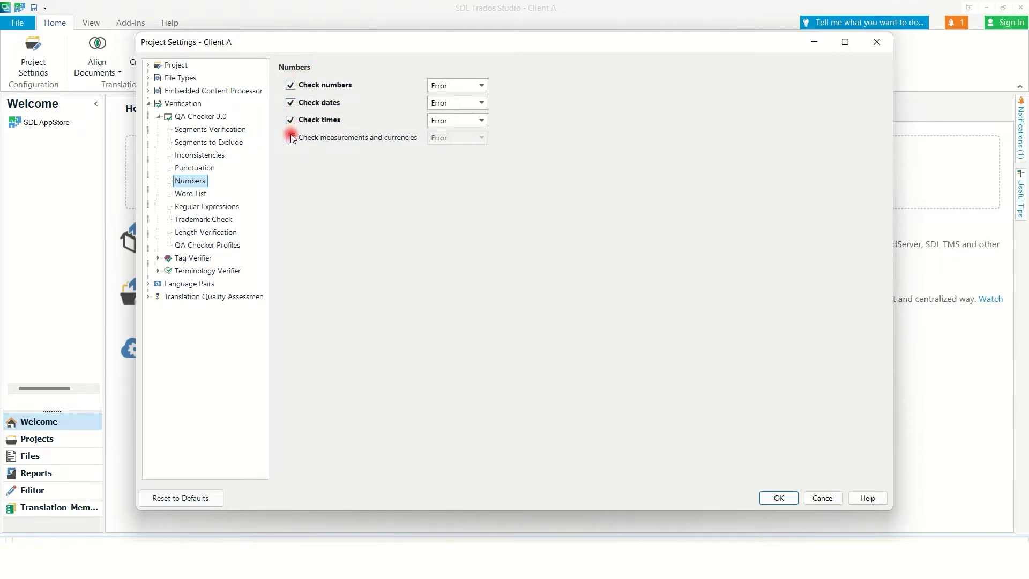
{"action": "left_click", "coordinate": [291, 138]}
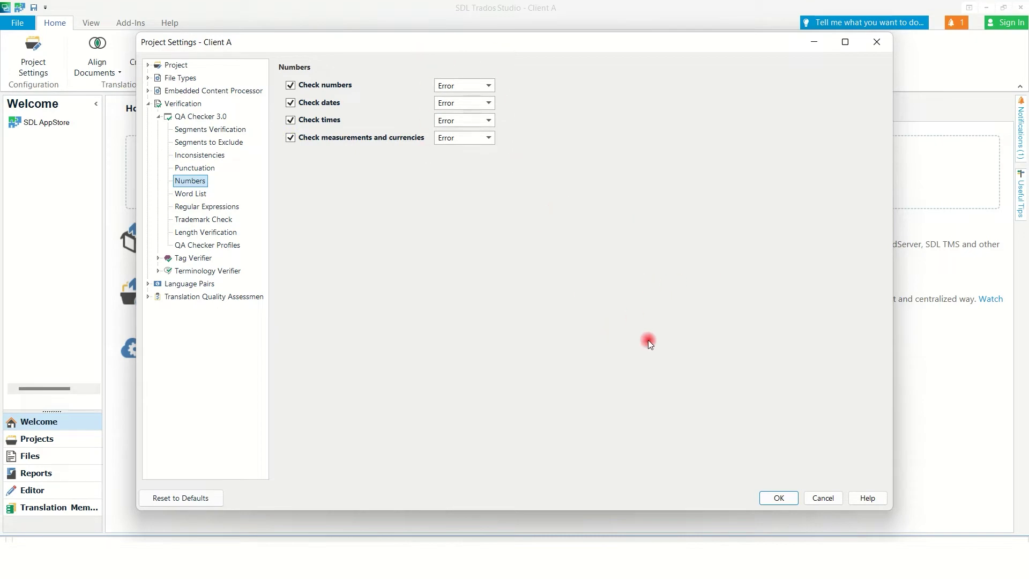
{"action": "left_click", "coordinate": [779, 499]}
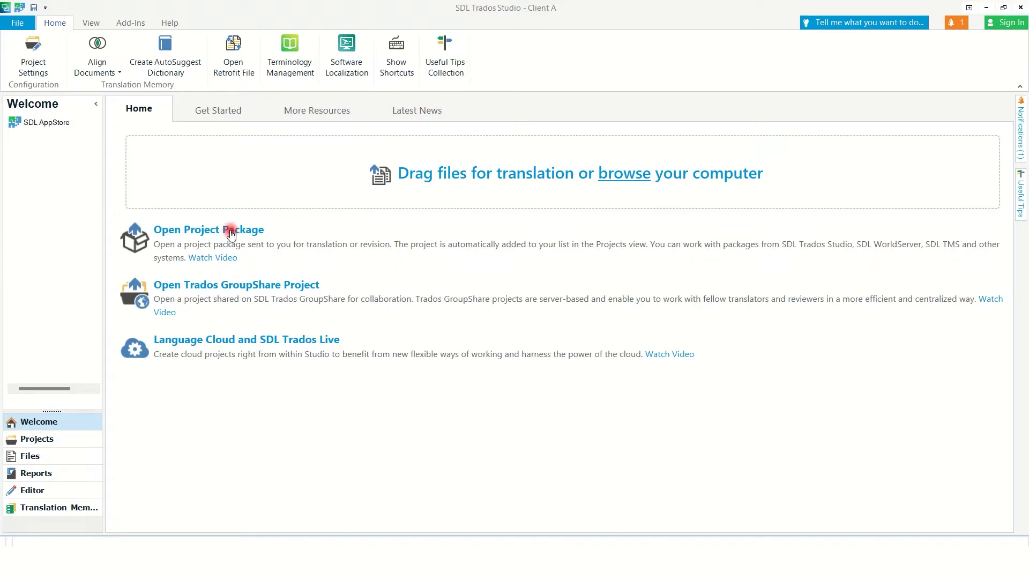
Switch to the Projects view and open the New Project options.
{"action": "left_click", "coordinate": [89, 441]}
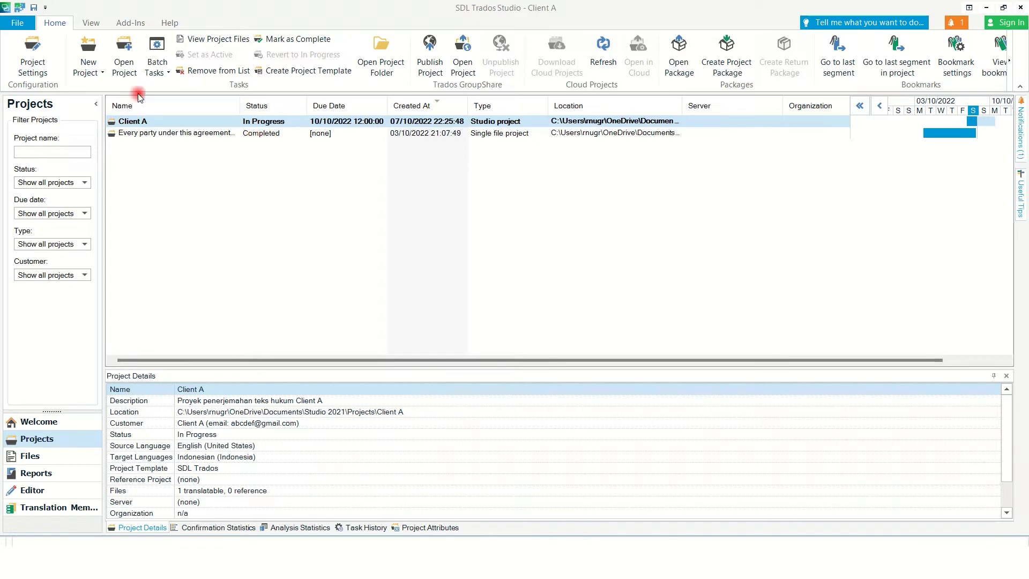
{"action": "left_click", "coordinate": [87, 70]}
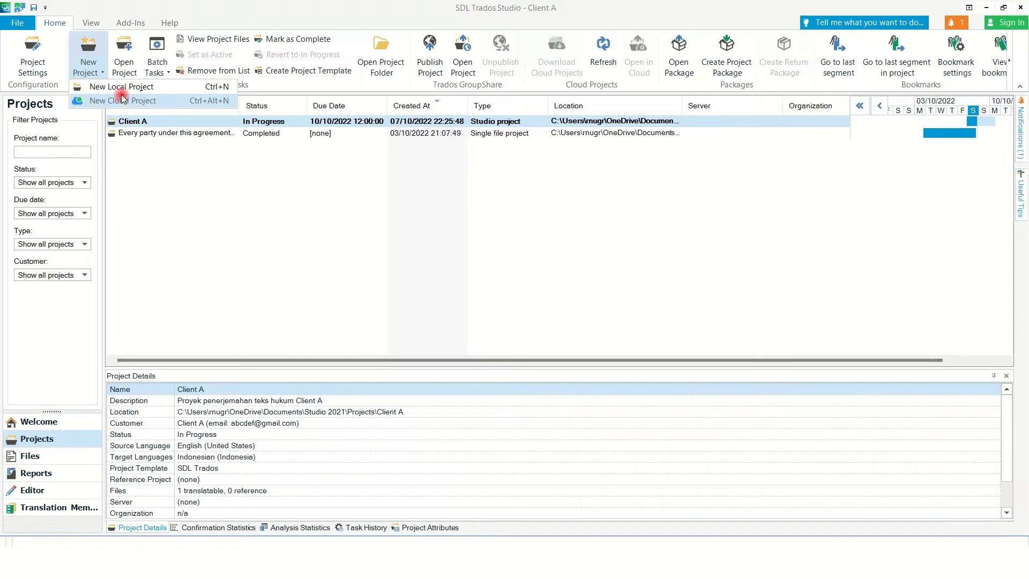
Start a new local project named 'Client B'.
{"action": "left_click", "coordinate": [122, 88]}
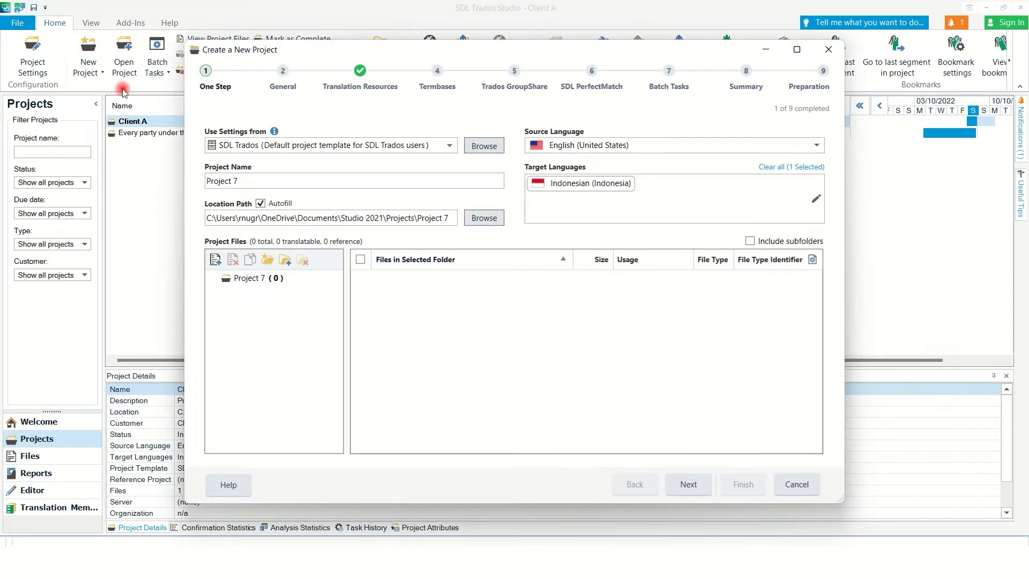
{"action": "left_click", "coordinate": [292, 182]}
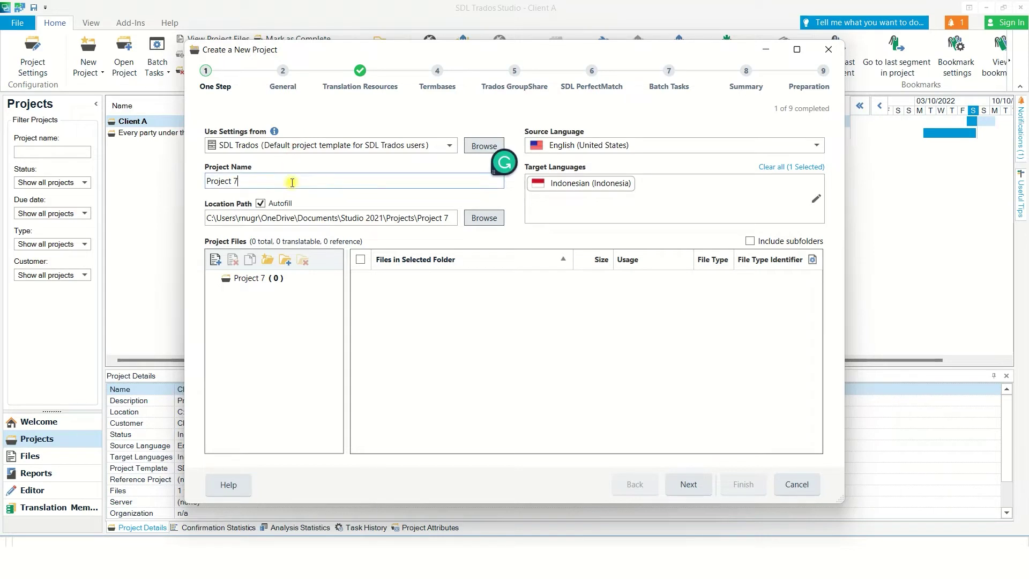
{"action": "triple_click", "coordinate": [292, 182]}
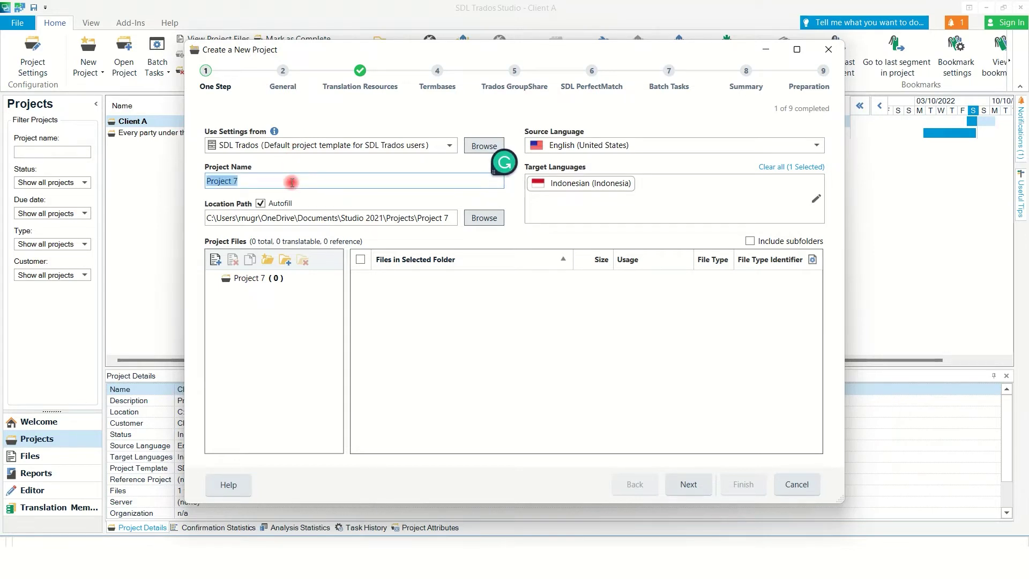
{"action": "type", "text": "B"}
{"action": "key", "text": "BackSpace"}
{"action": "type", "text": "Client B"}
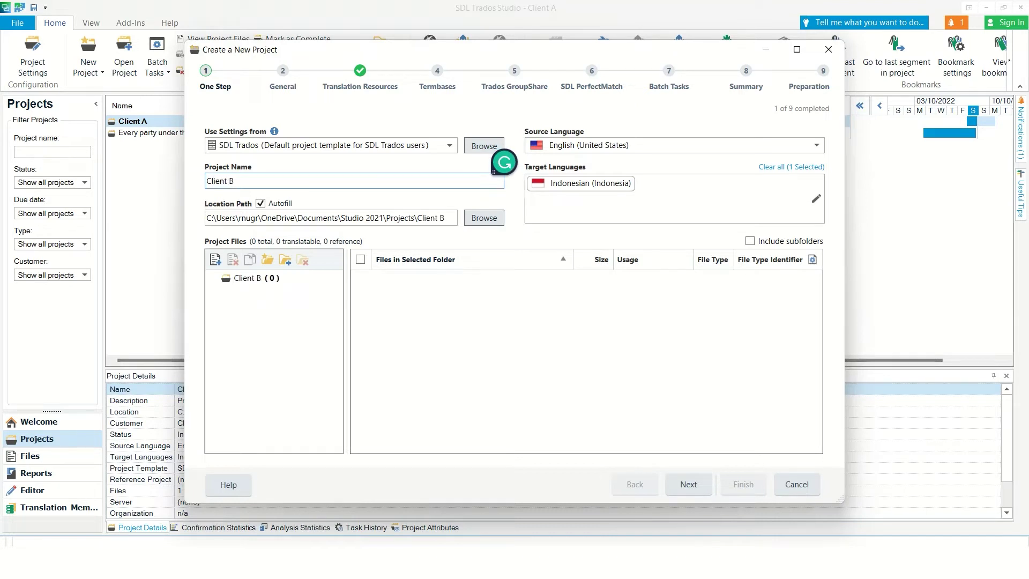
{"action": "left_click", "coordinate": [676, 160]}
Keep English (United States) as source and Indonesian as the only target, removing German.
{"action": "left_click", "coordinate": [737, 145]}
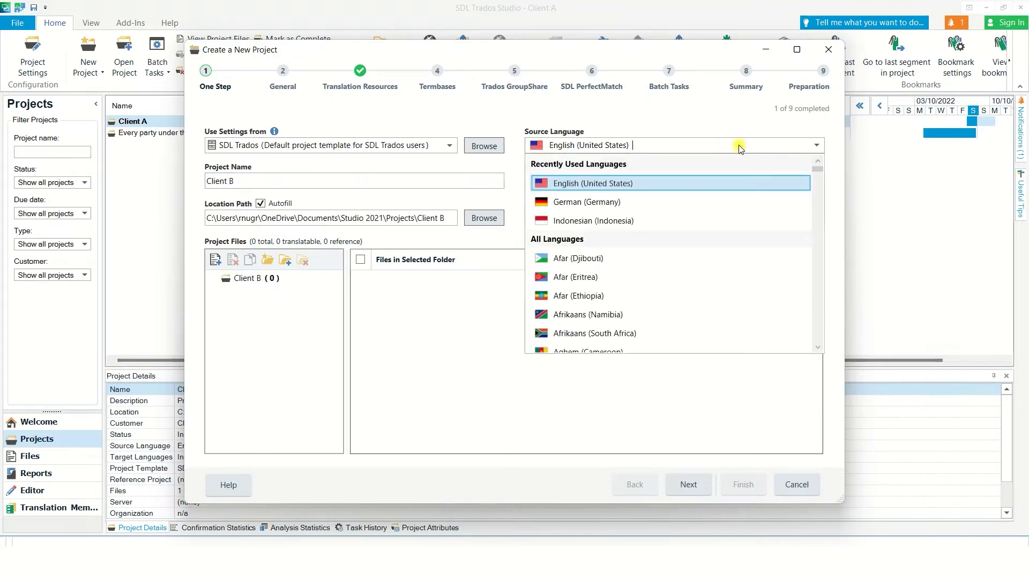
{"action": "left_click", "coordinate": [639, 181]}
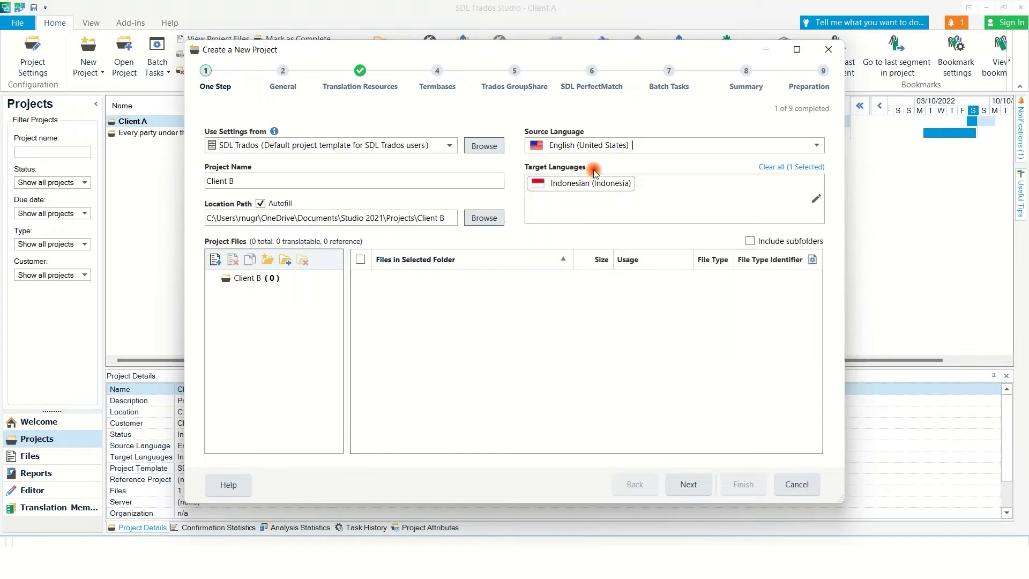
{"action": "left_click", "coordinate": [649, 191]}
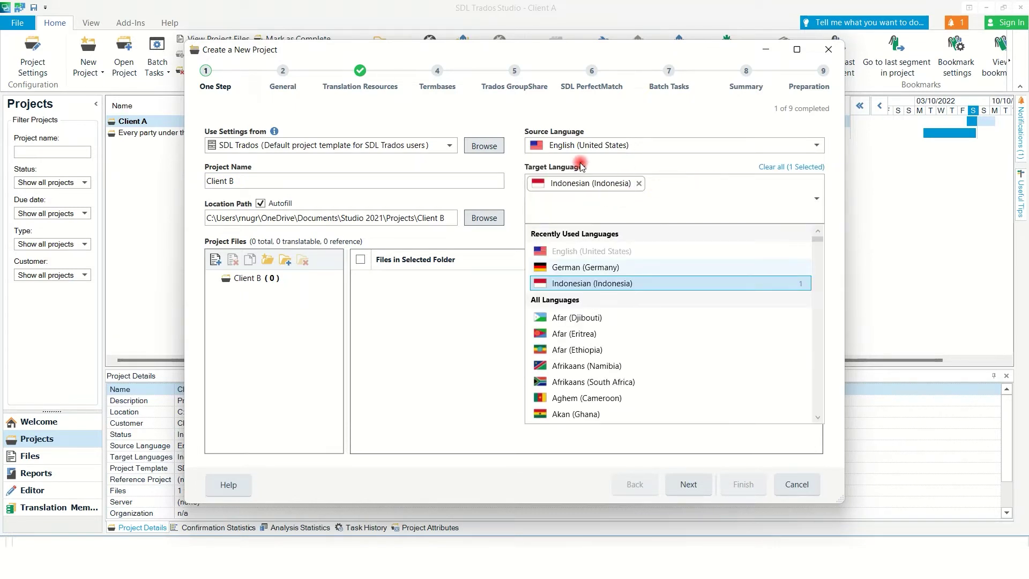
{"action": "left_click", "coordinate": [579, 267]}
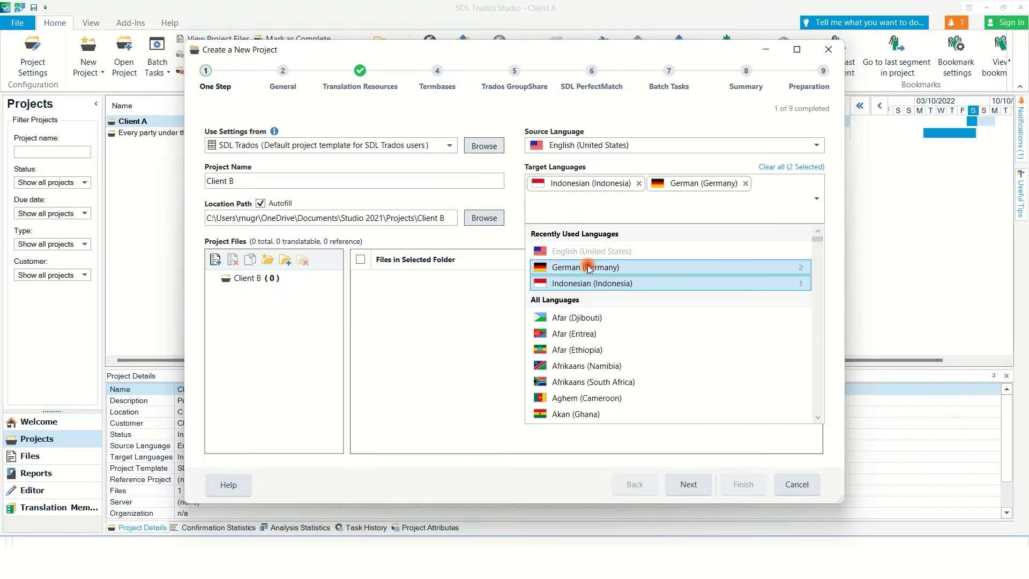
{"action": "left_click", "coordinate": [718, 205]}
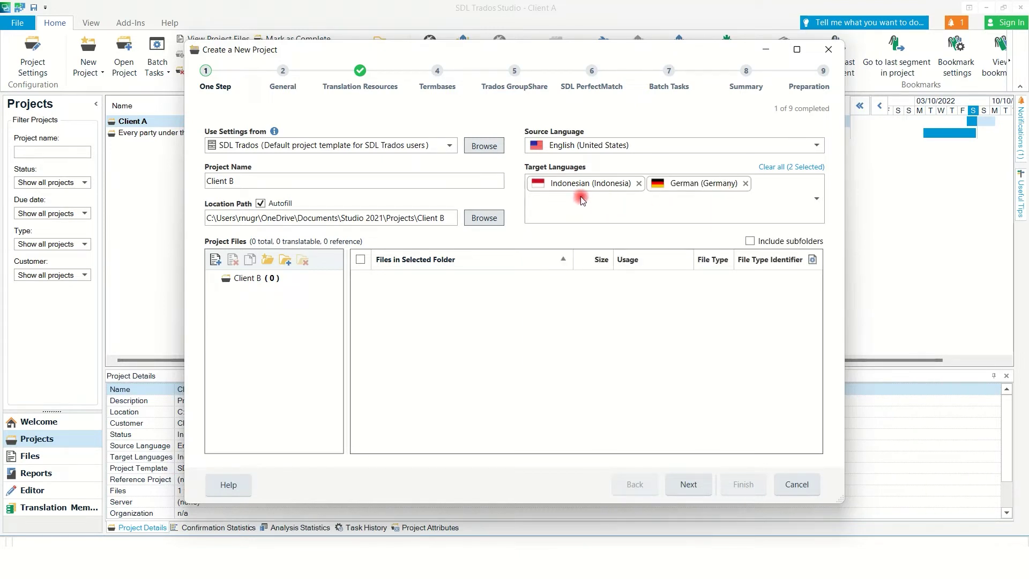
{"action": "left_click", "coordinate": [745, 183]}
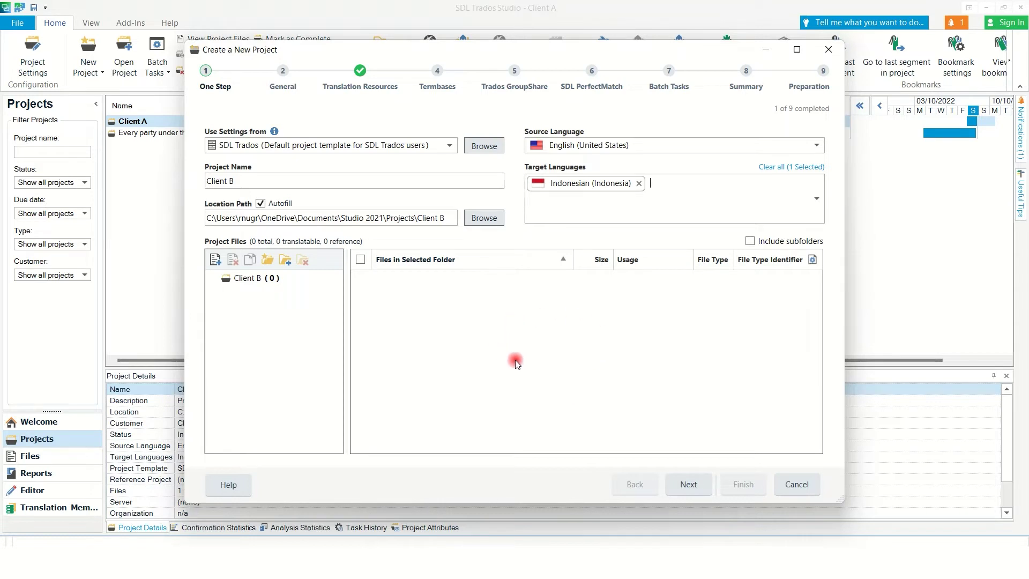
Add Shareholder.docx to the project files, select it, and continue to General settings.
{"action": "left_click_drag", "start_coordinate": [196, 145], "coordinate": [698, 332]}
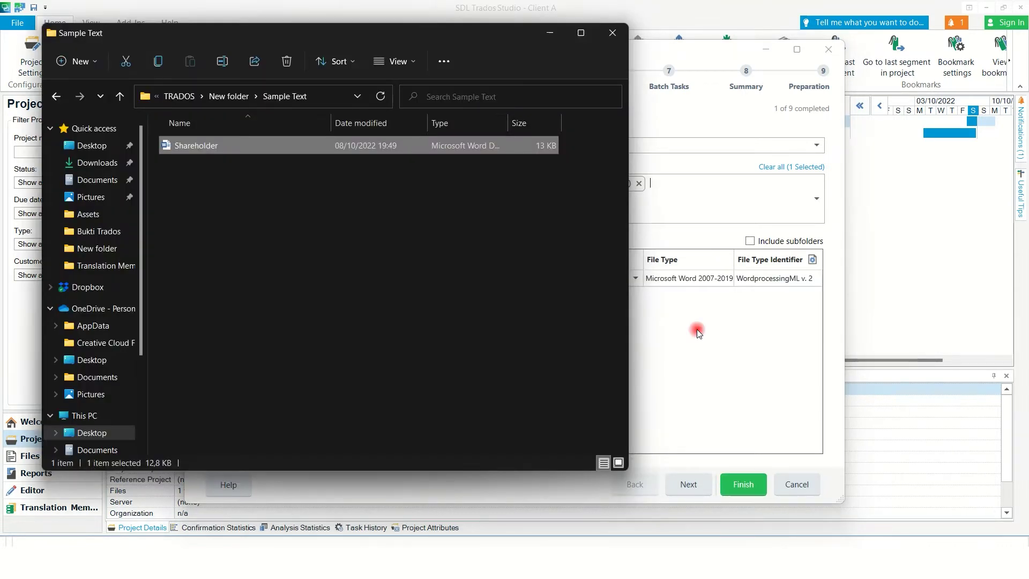
{"action": "left_click", "coordinate": [699, 332]}
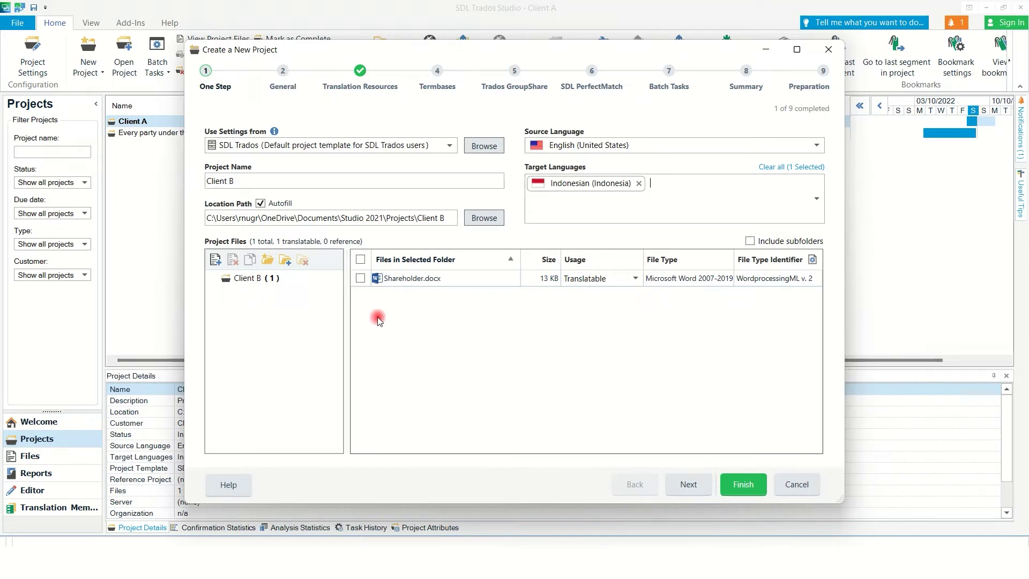
{"action": "left_click", "coordinate": [360, 278]}
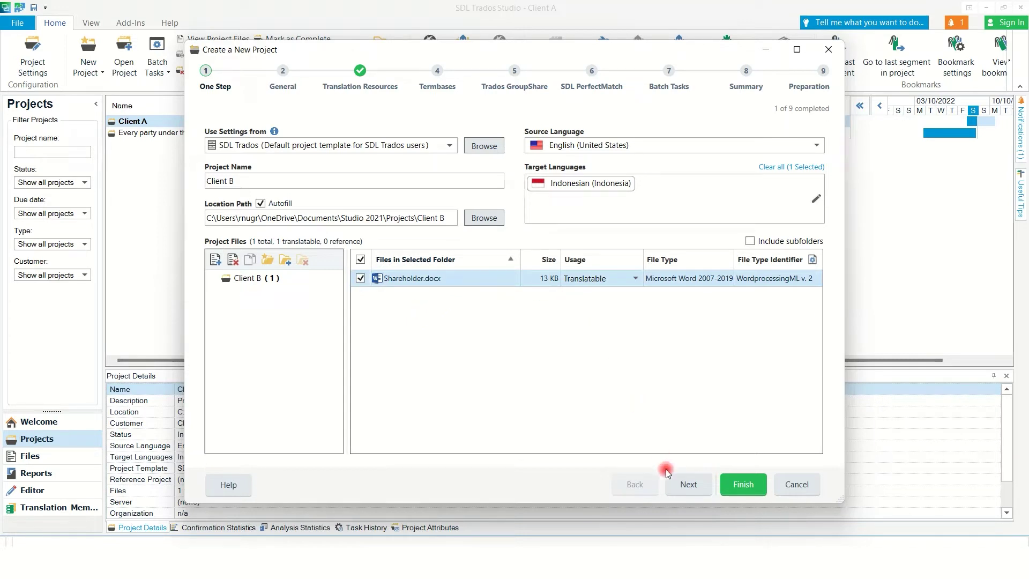
{"action": "left_click", "coordinate": [688, 485]}
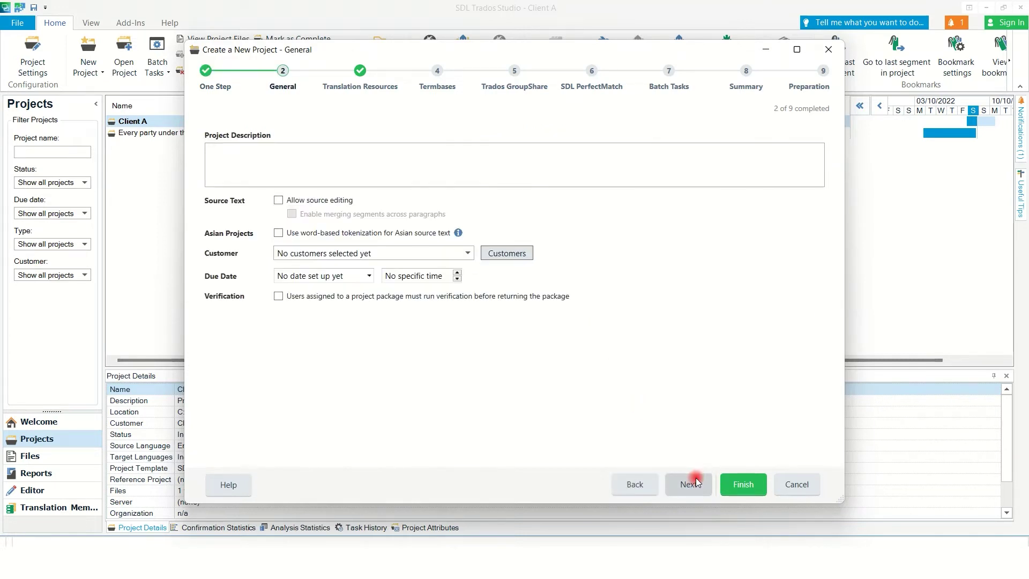
Enter 'Sampel terjemahan' as the Client B project description.
{"action": "left_click", "coordinate": [503, 171]}
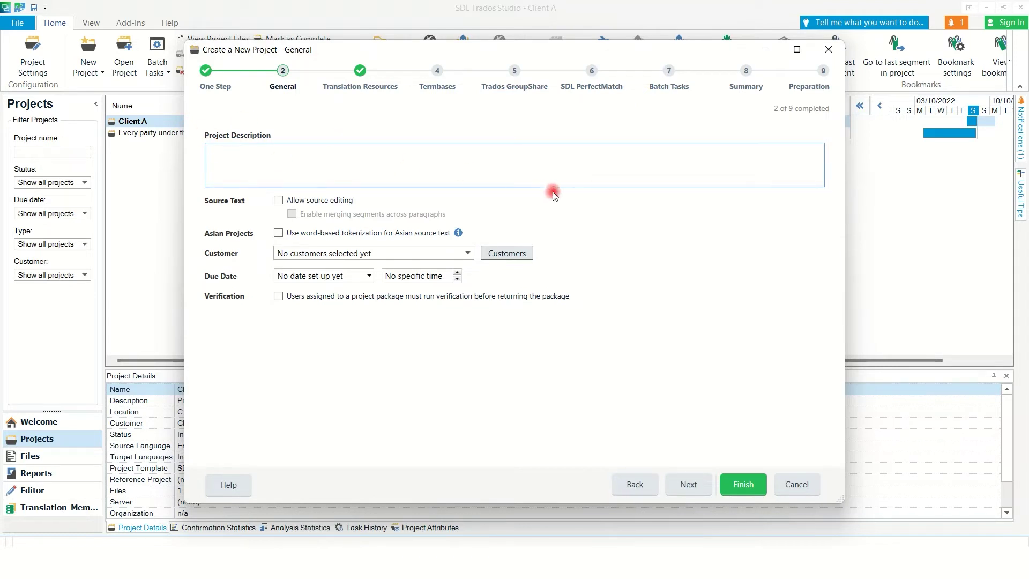
{"action": "type", "text": "Sampel "}
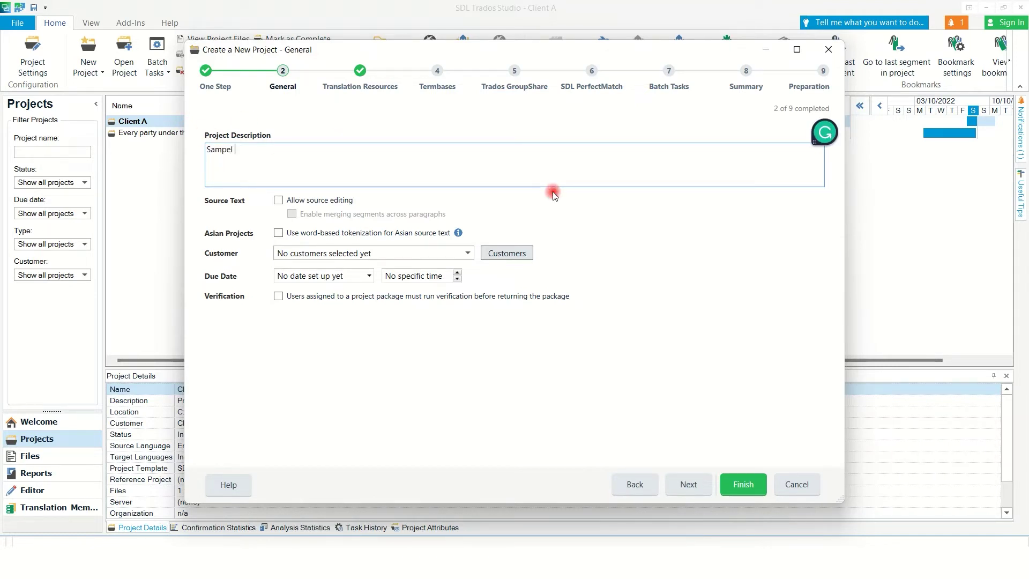
{"action": "type", "text": "terjemahan"}
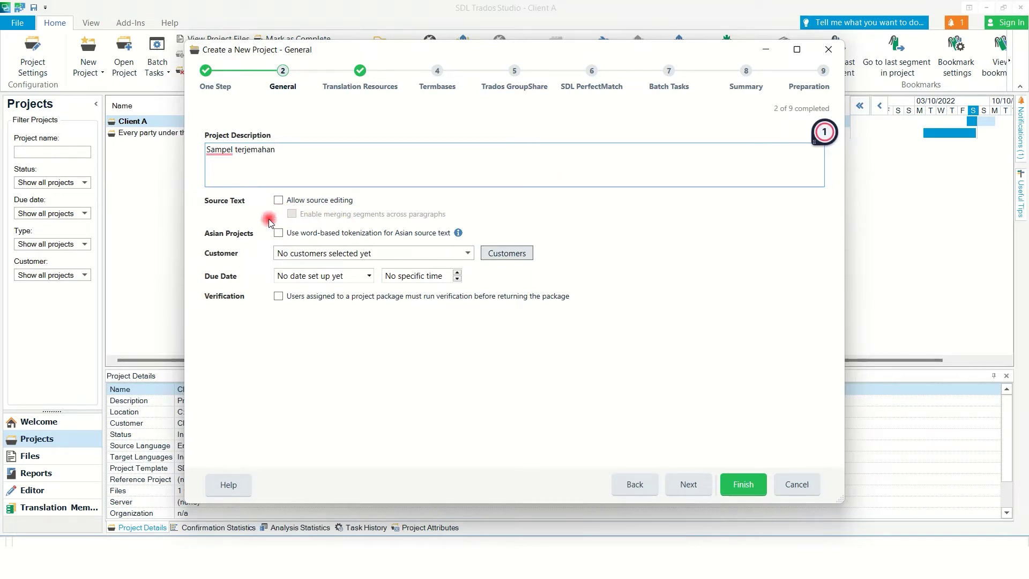
{"action": "left_click", "coordinate": [343, 258]}
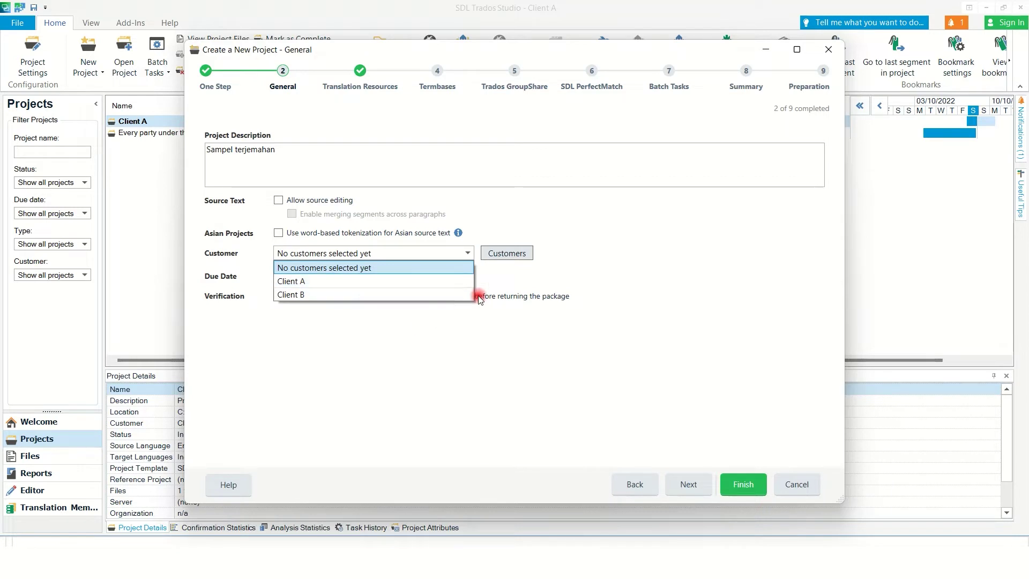
Add a new customer 'Client C' with an e-mail address to the customer list.
{"action": "left_click", "coordinate": [544, 275]}
{"action": "left_click", "coordinate": [511, 256]}
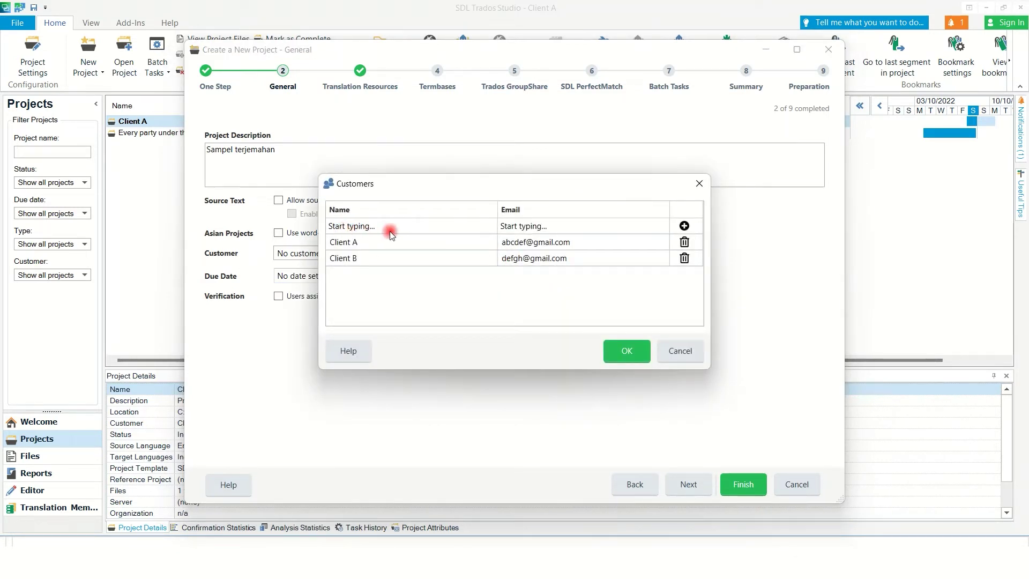
{"action": "left_click", "coordinate": [371, 227]}
{"action": "type", "text": "Client C"}
{"action": "left_click", "coordinate": [531, 225]}
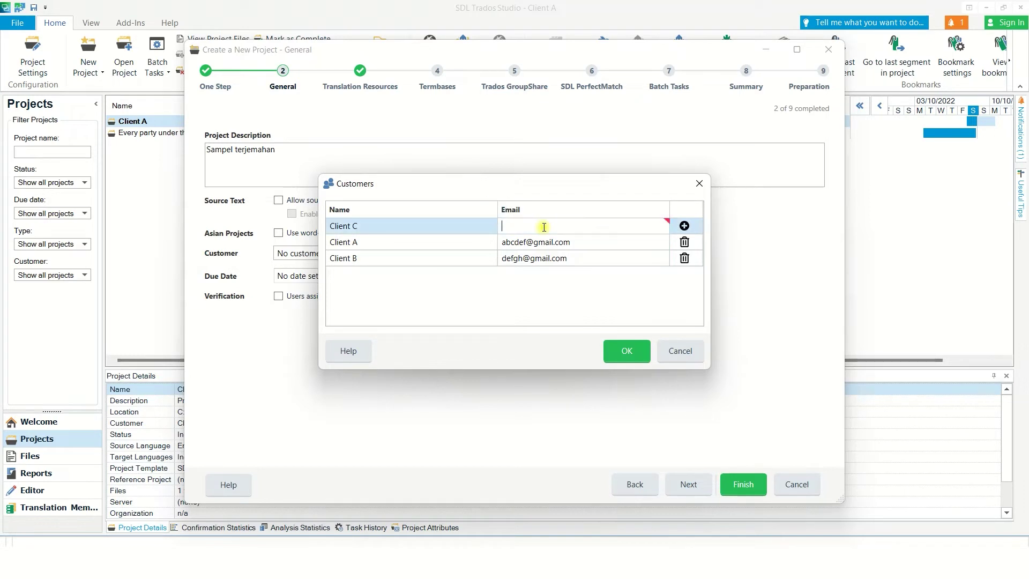
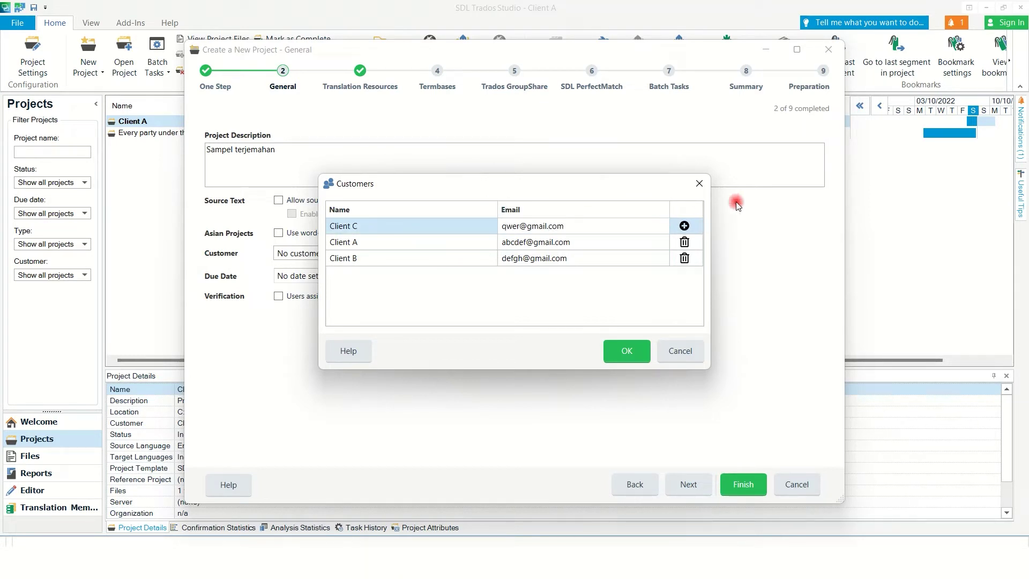
{"action": "left_click", "coordinate": [684, 226]}
{"action": "key", "text": "Return"}
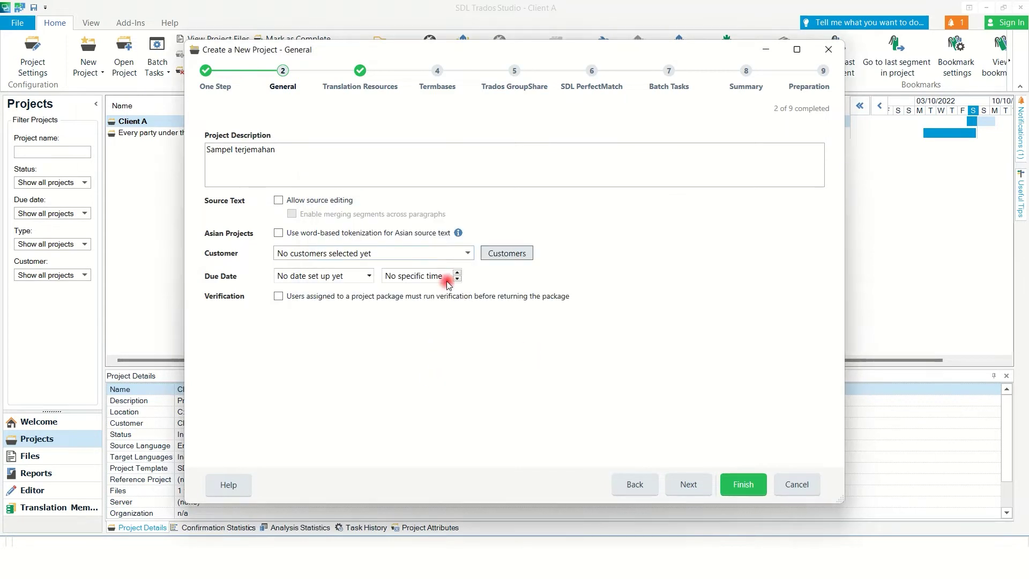
Set the project customer to Client B and the due date to 14/10/2022 at 12:00.
{"action": "left_click", "coordinate": [465, 254]}
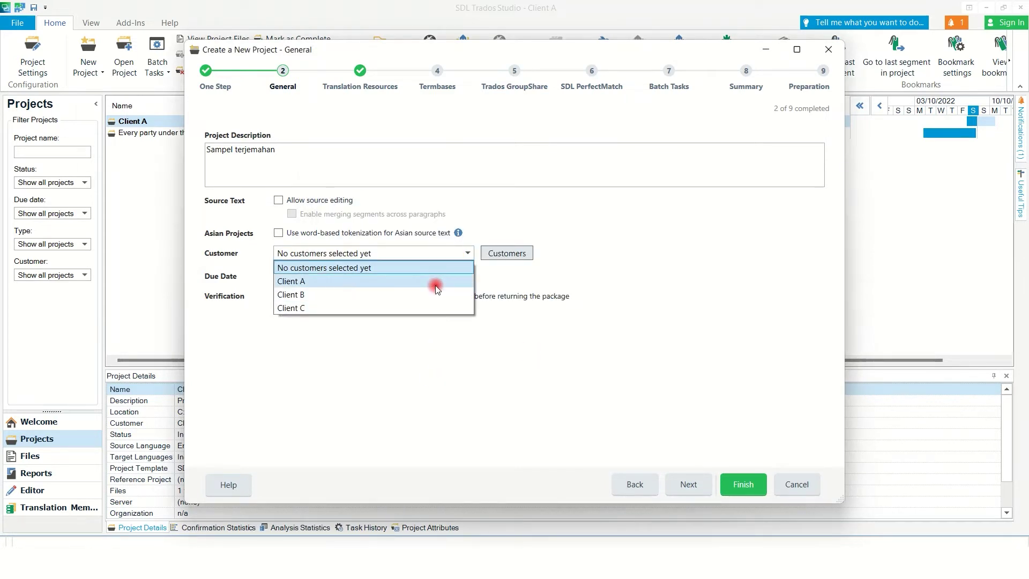
{"action": "left_click", "coordinate": [344, 294]}
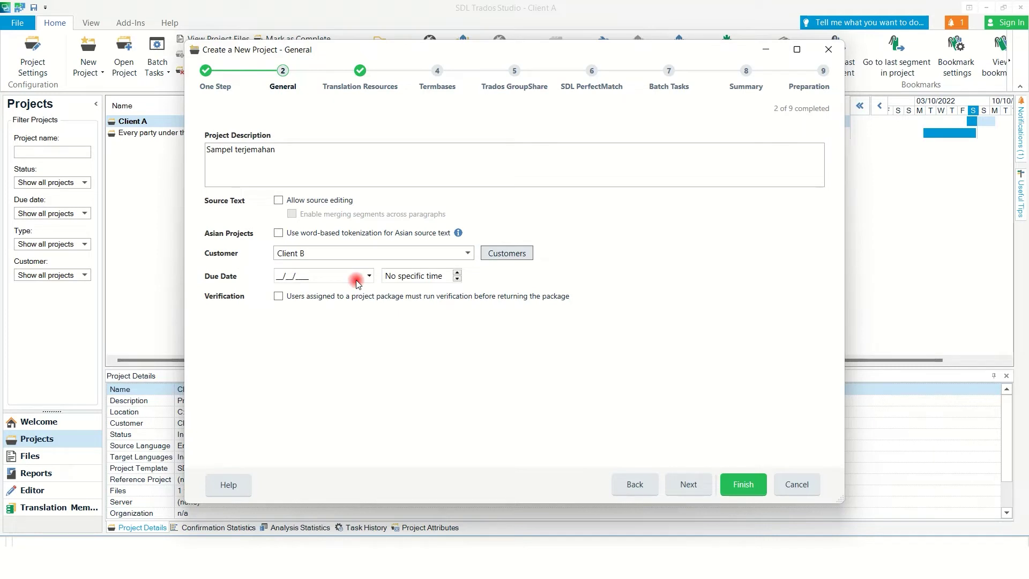
{"action": "type", "text": "14/10/2022"}
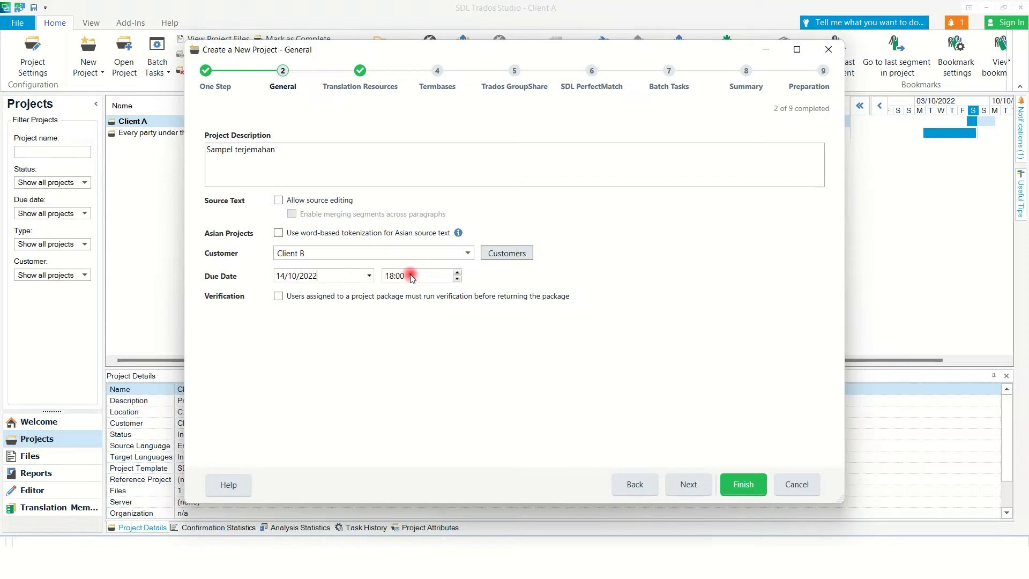
{"action": "left_click", "coordinate": [413, 282]}
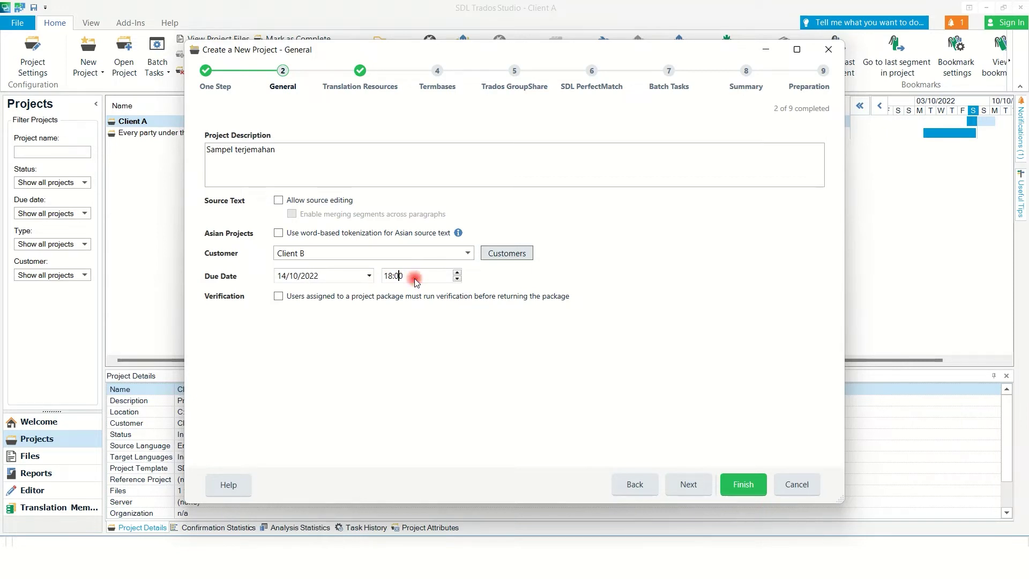
{"action": "type", "text": "12"}
Add the file-based Business Terms En - Ind translation memory to the project.
{"action": "left_click", "coordinate": [692, 484]}
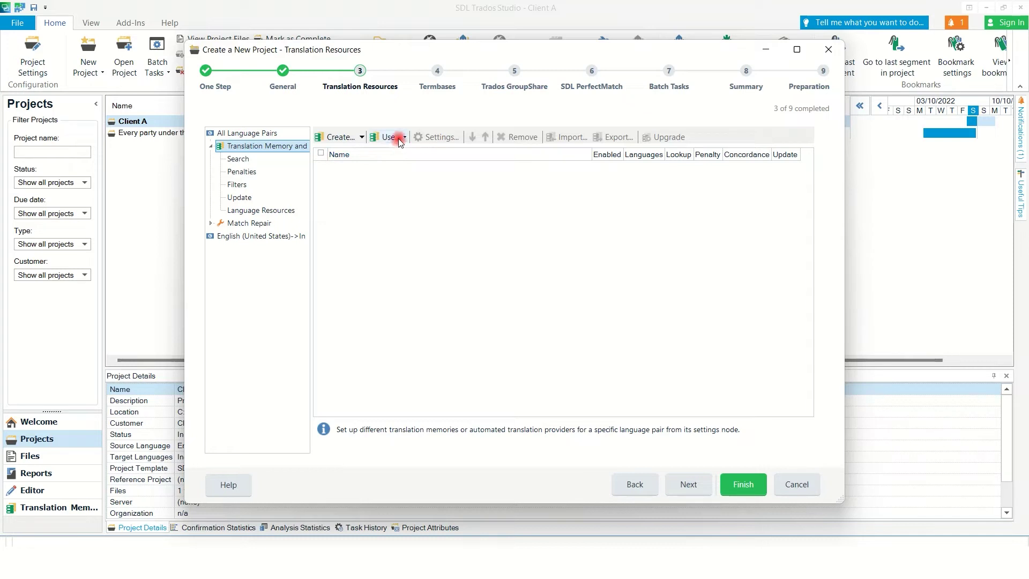
{"action": "left_click", "coordinate": [395, 138]}
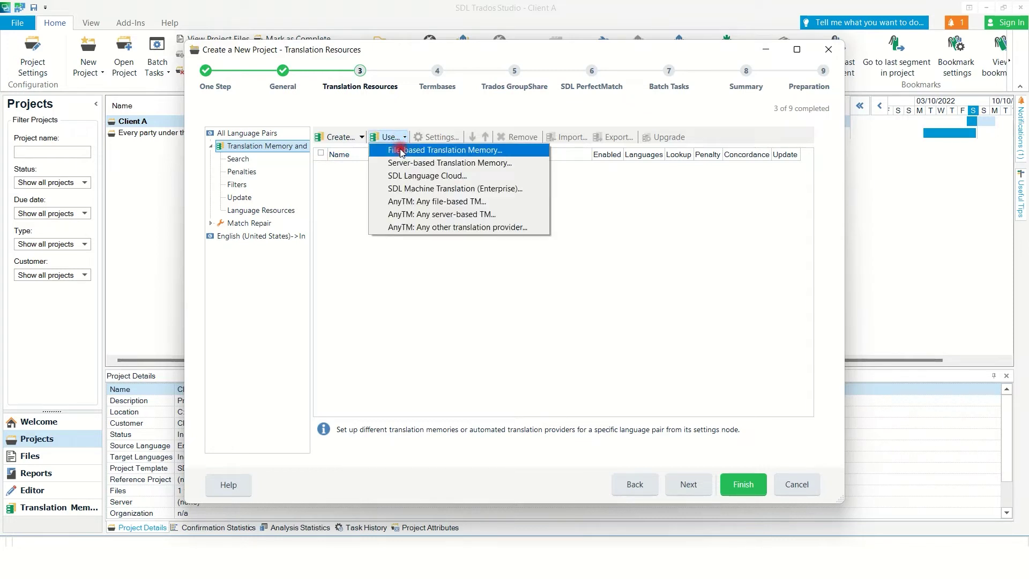
{"action": "left_click", "coordinate": [402, 151]}
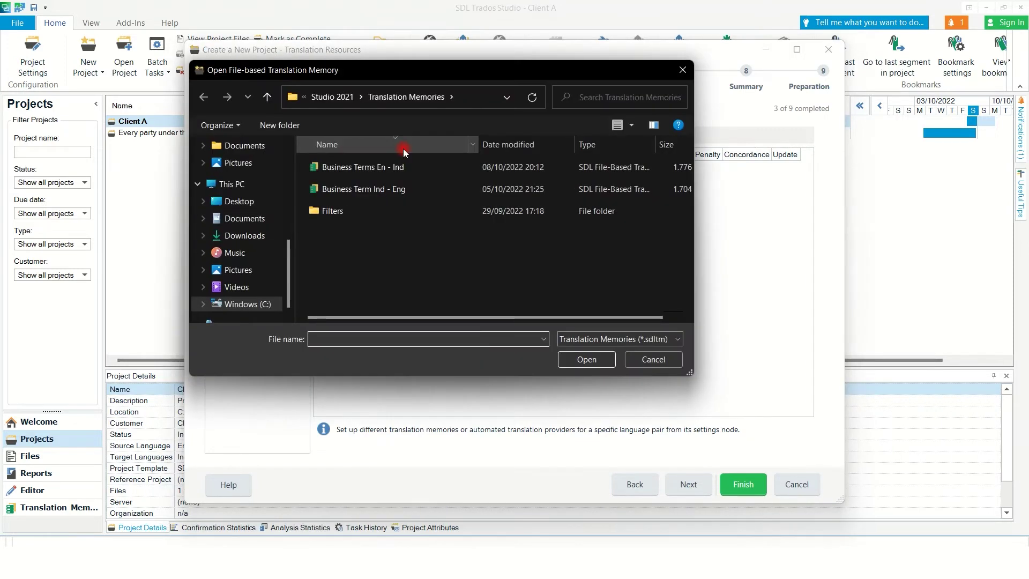
{"action": "left_click", "coordinate": [376, 169]}
{"action": "left_click", "coordinate": [577, 360]}
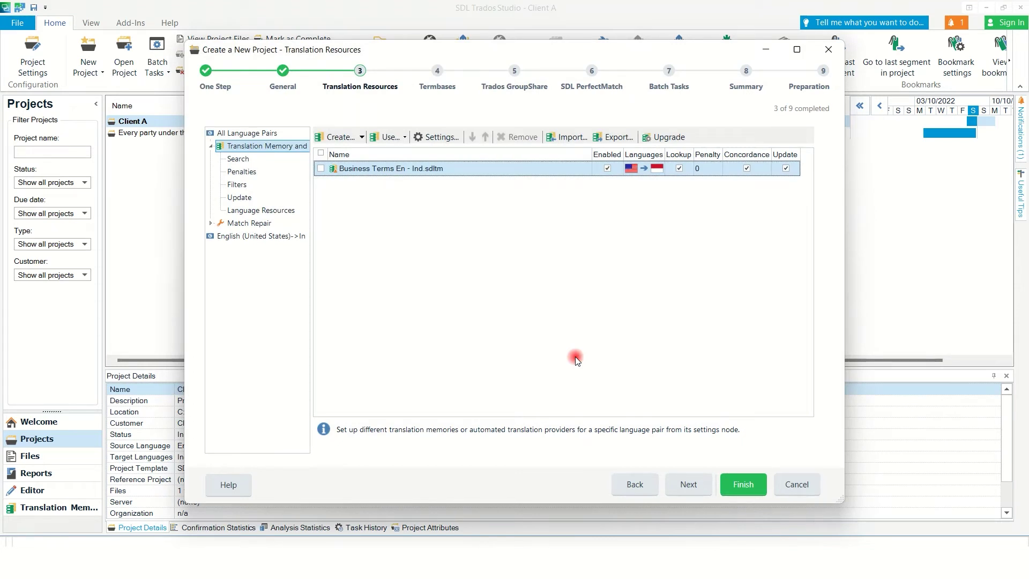
Enable updating for the Business Terms En - Ind translation memory.
{"action": "left_click", "coordinate": [320, 168]}
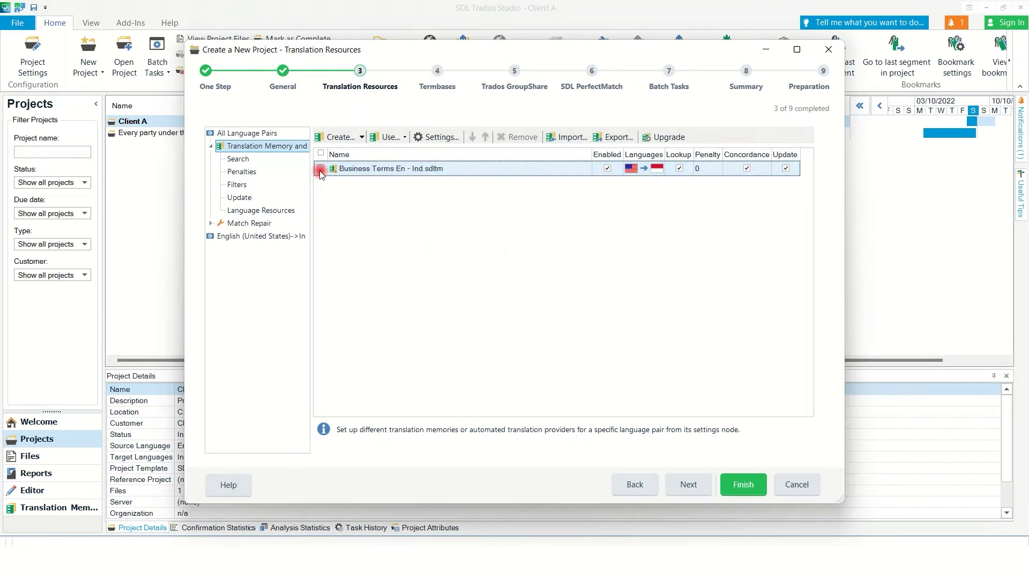
{"action": "left_click", "coordinate": [786, 169]}
{"action": "left_click", "coordinate": [786, 169]}
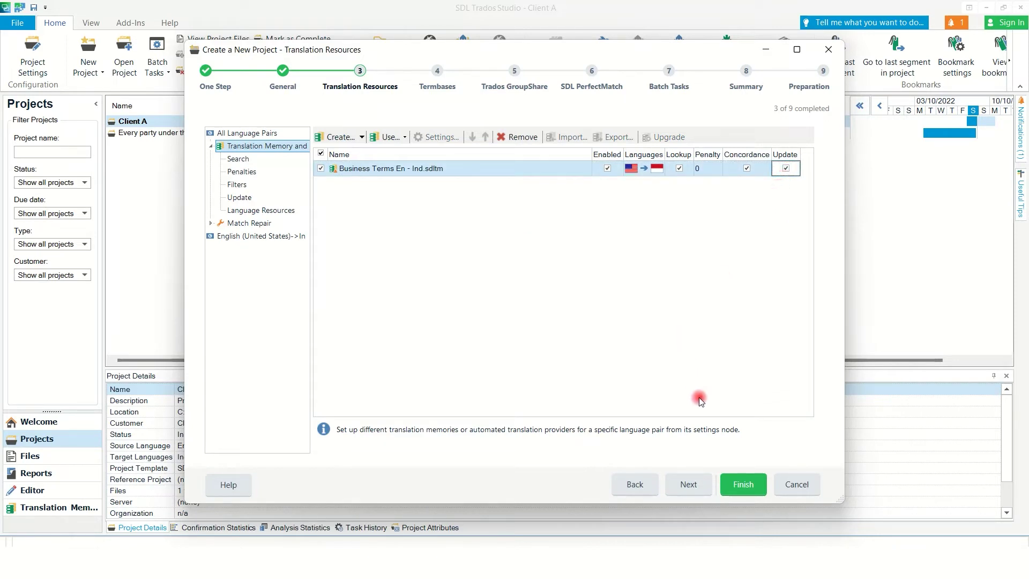
{"action": "left_click", "coordinate": [687, 484]}
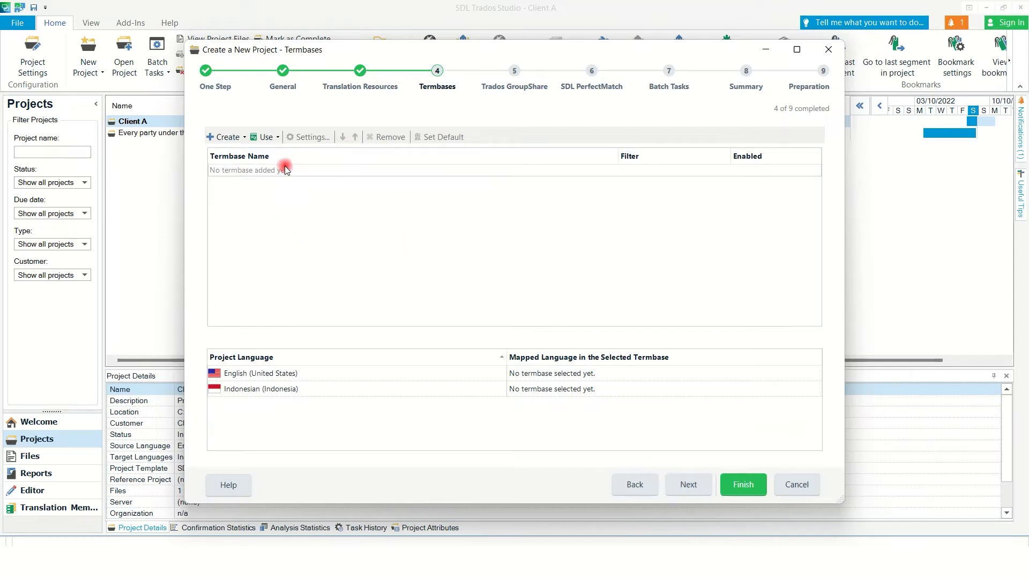
Add the file-based termbase Business Terms En - Ind to the project and continue to GroupShare.
{"action": "left_click", "coordinate": [268, 137]}
{"action": "left_click", "coordinate": [277, 153]}
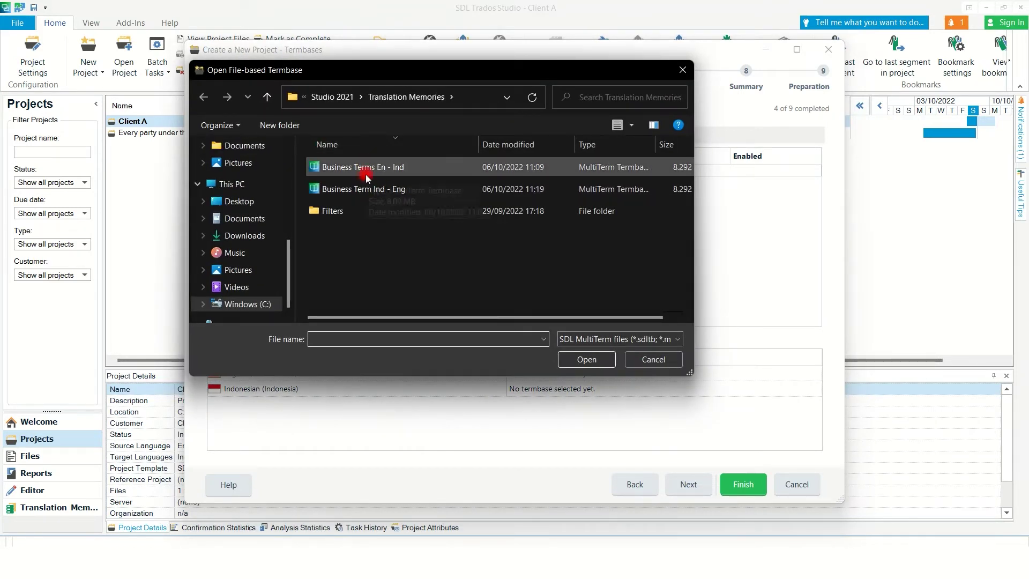
{"action": "left_click", "coordinate": [367, 175]}
{"action": "left_click", "coordinate": [576, 359]}
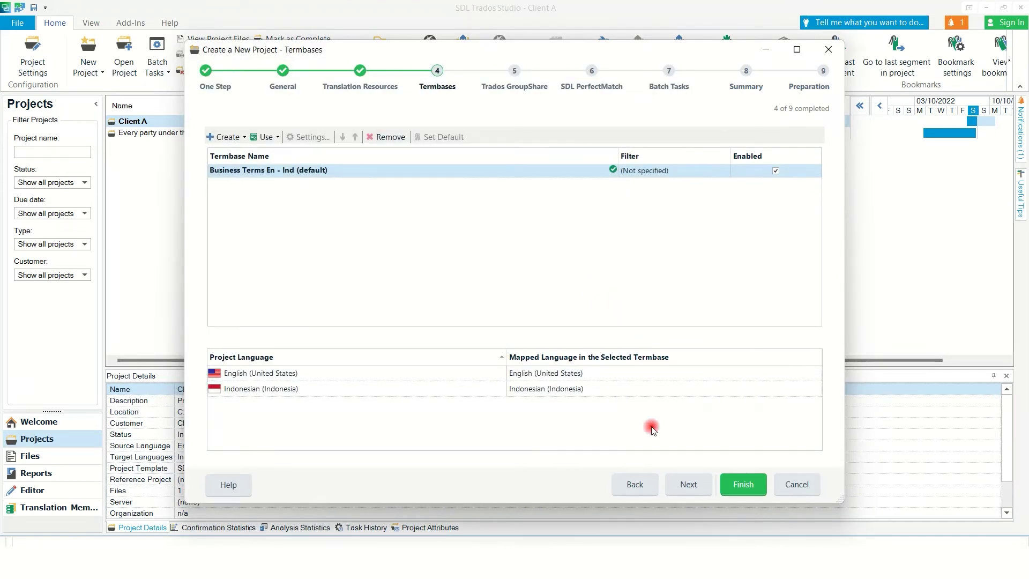
{"action": "left_click", "coordinate": [678, 485]}
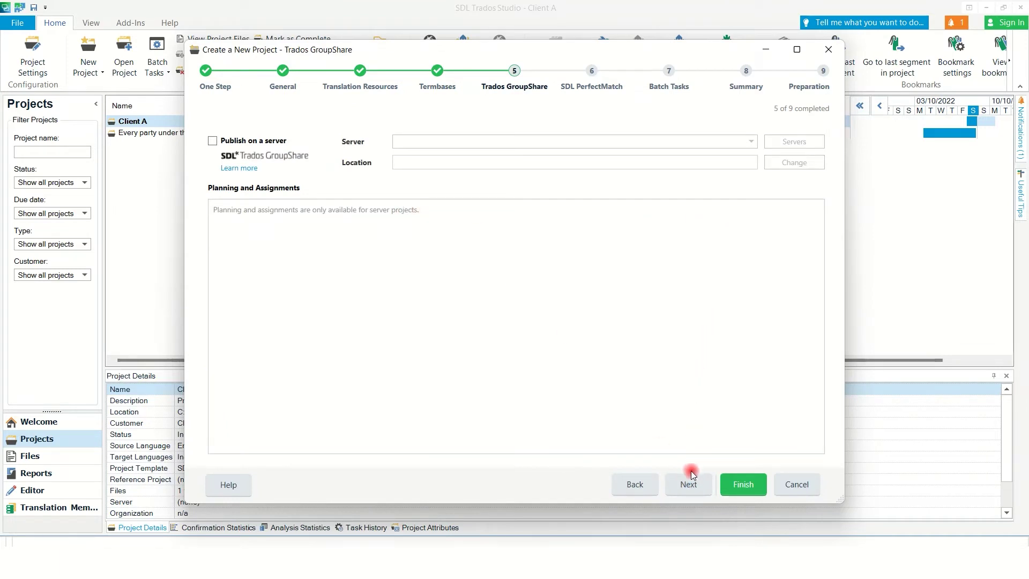
Skip PerfectMatch, Batch Tasks and Summary, then finish preparing the Client B project.
{"action": "left_click", "coordinate": [689, 485]}
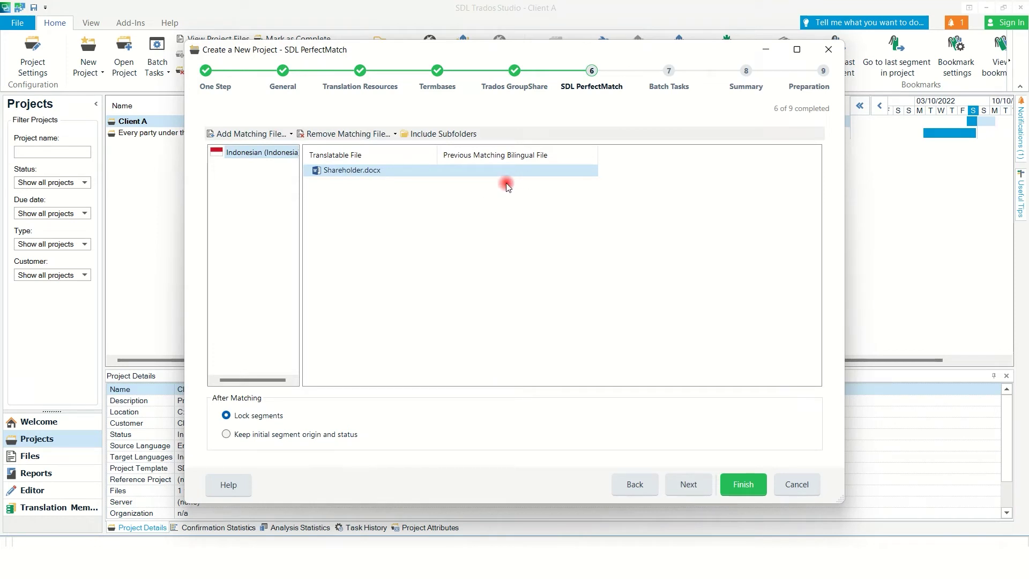
{"action": "left_click", "coordinate": [702, 485]}
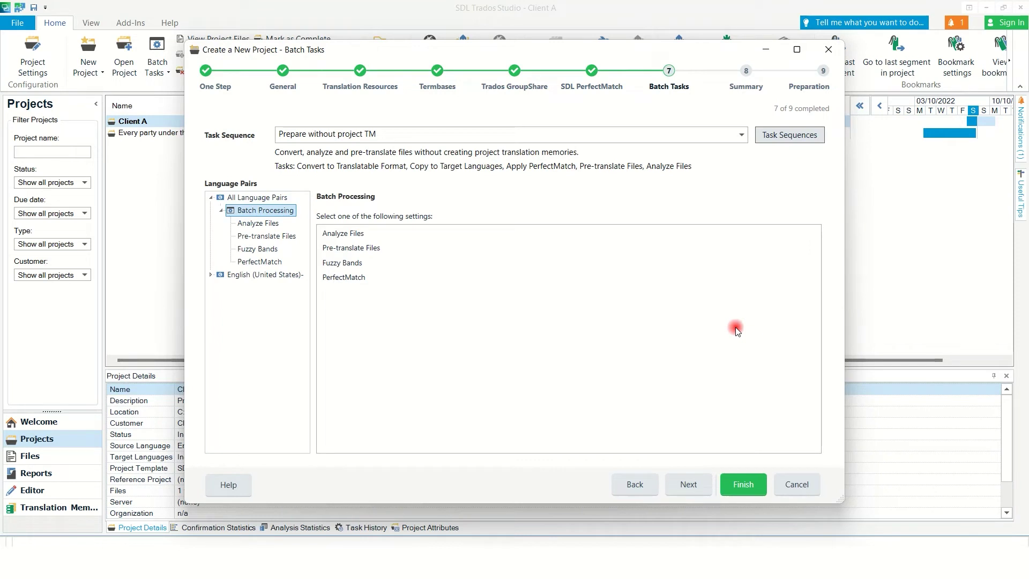
{"action": "left_click", "coordinate": [698, 483]}
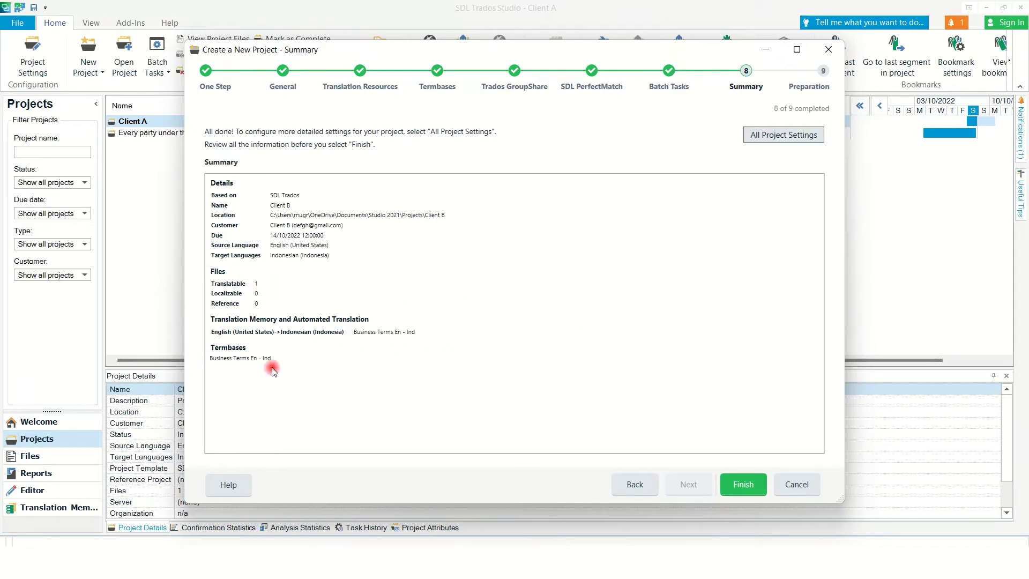
{"action": "left_click", "coordinate": [742, 485]}
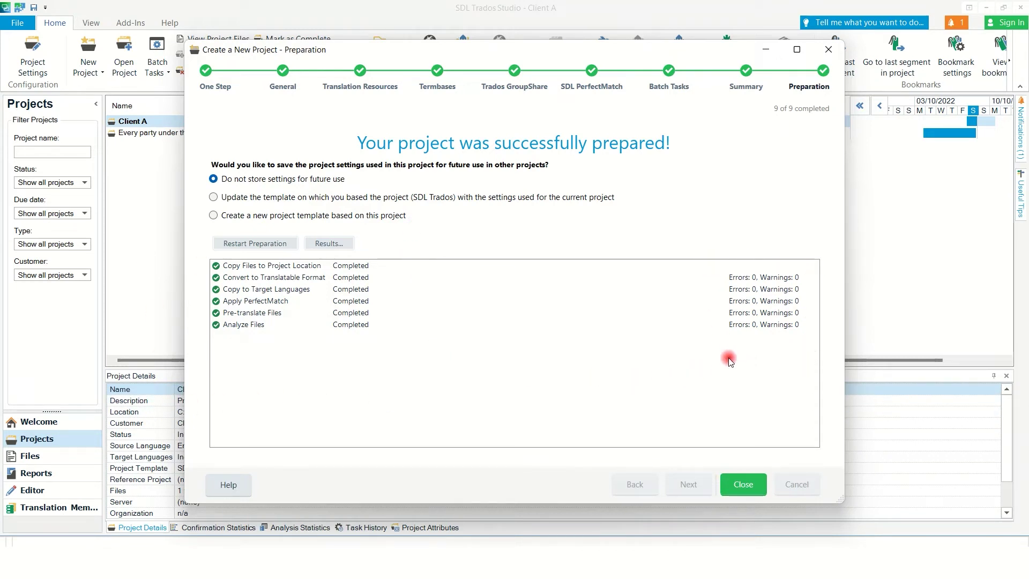
{"action": "left_click", "coordinate": [743, 485]}
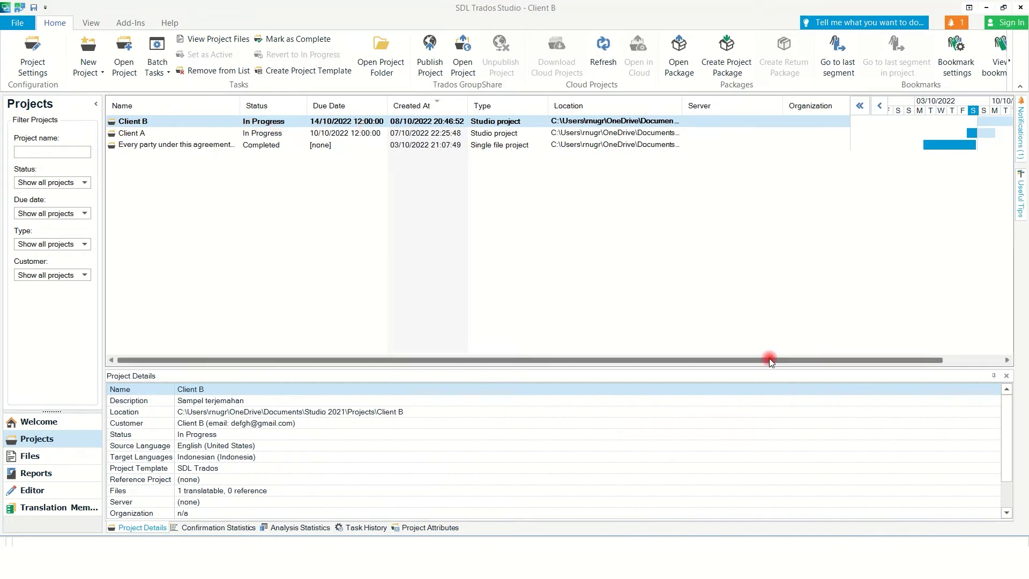
Open the Client B project from the Projects list to see its details and files.
{"action": "left_click_drag", "start_coordinate": [770, 360], "coordinate": [868, 368]}
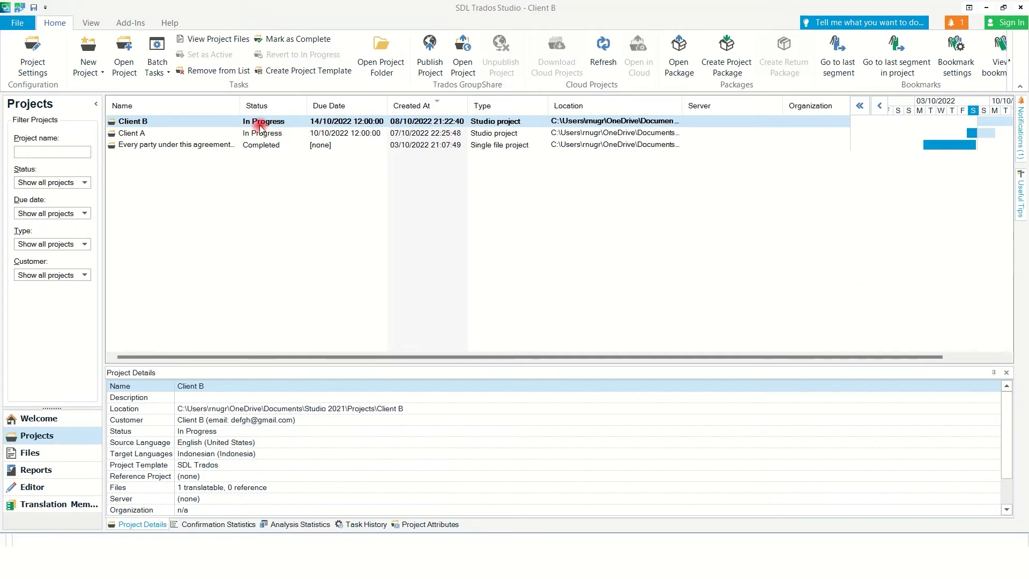
{"action": "double_click", "coordinate": [168, 122]}
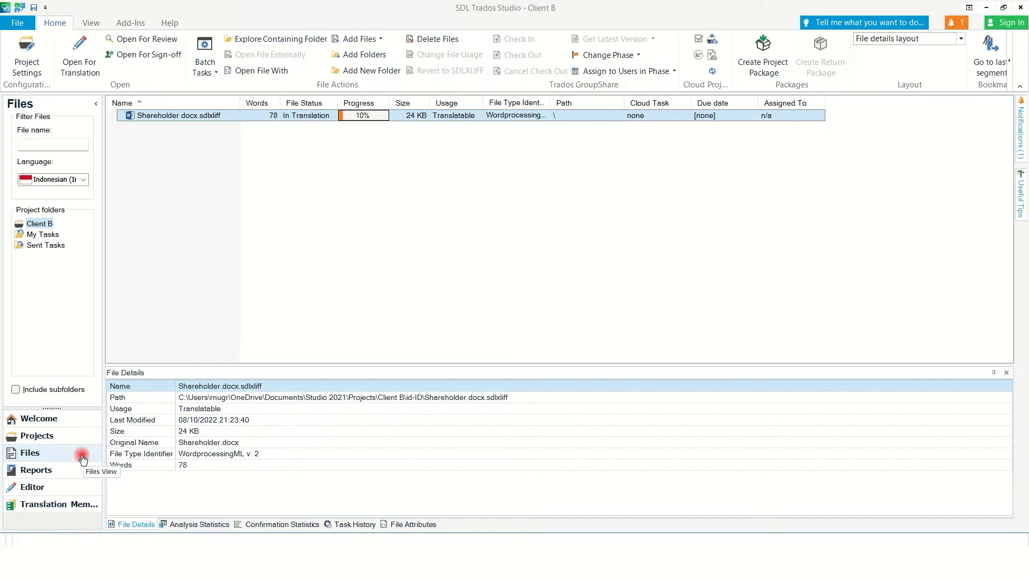
Open Shareholder.docx.sdlxliff in the Editor and place the cursor in segment 1's target.
{"action": "left_click", "coordinate": [83, 459]}
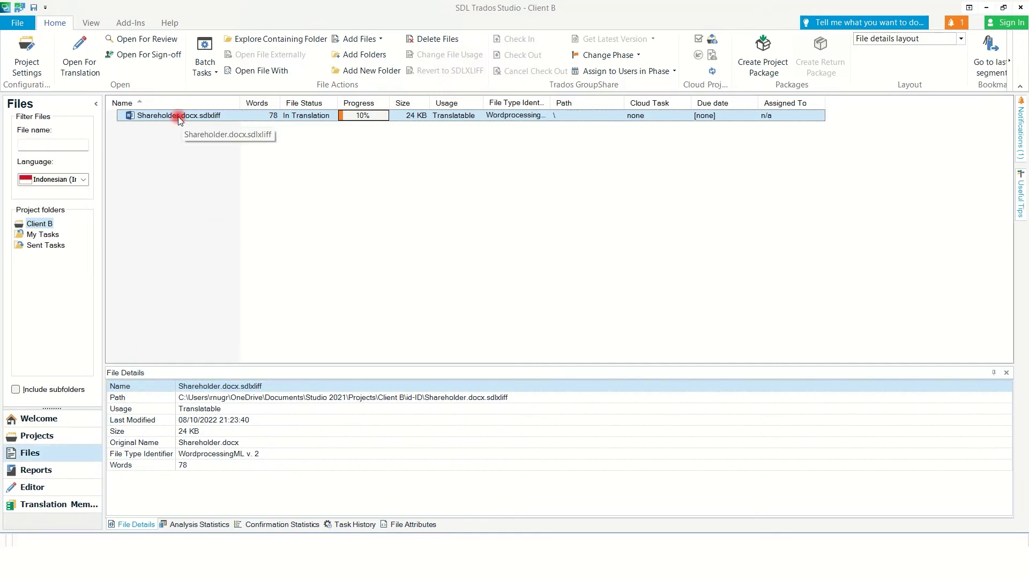
{"action": "double_click", "coordinate": [178, 116]}
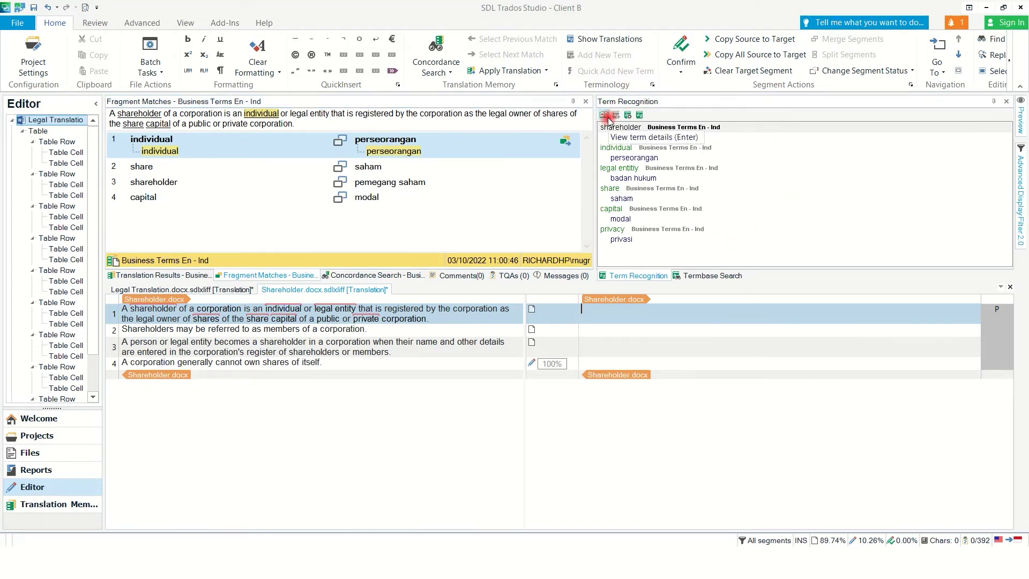
{"action": "left_click", "coordinate": [430, 450]}
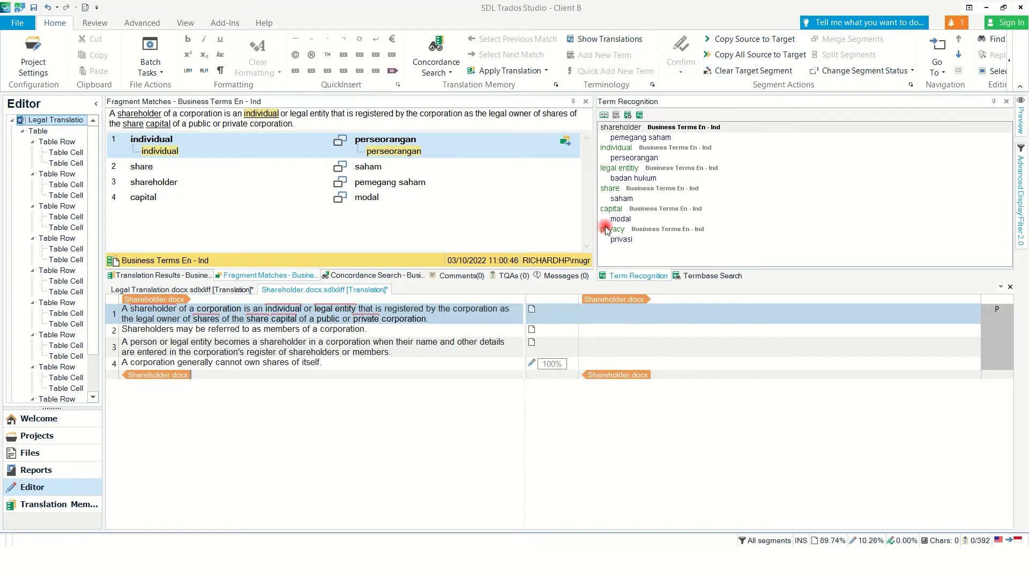
{"action": "left_click", "coordinate": [619, 311]}
{"action": "left_click", "coordinate": [619, 311]}
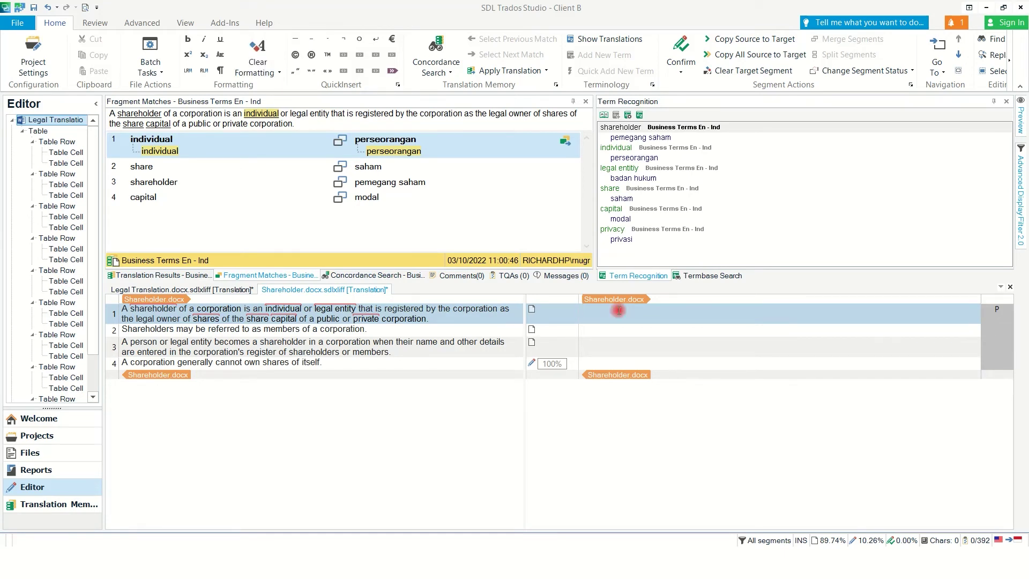
Translate segment 1 starting with the term 'Pemegang saham', ending 'publik maupun swasta', and confirm it.
{"action": "type", "text": "Peme"}
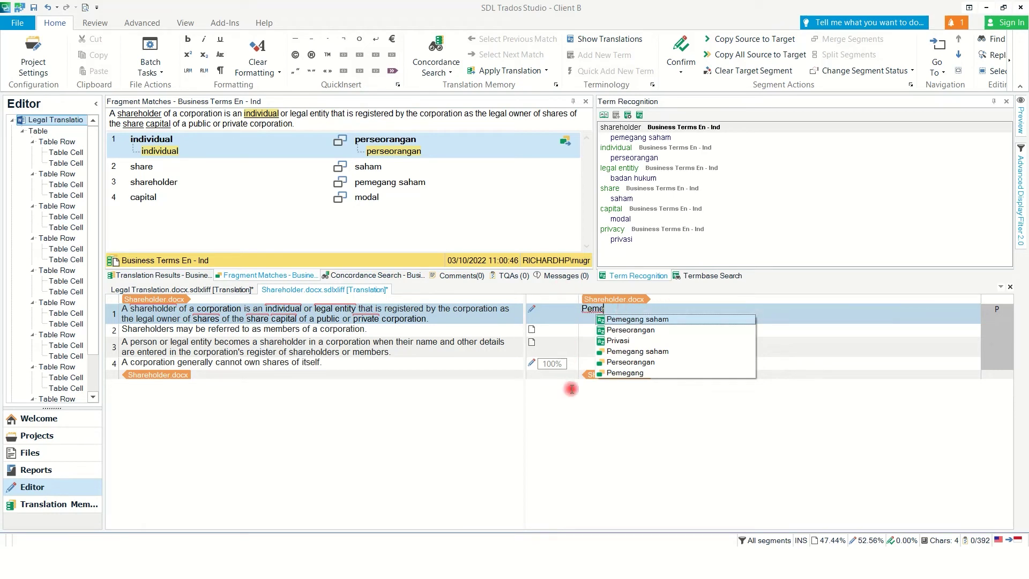
{"action": "left_click", "coordinate": [649, 318]}
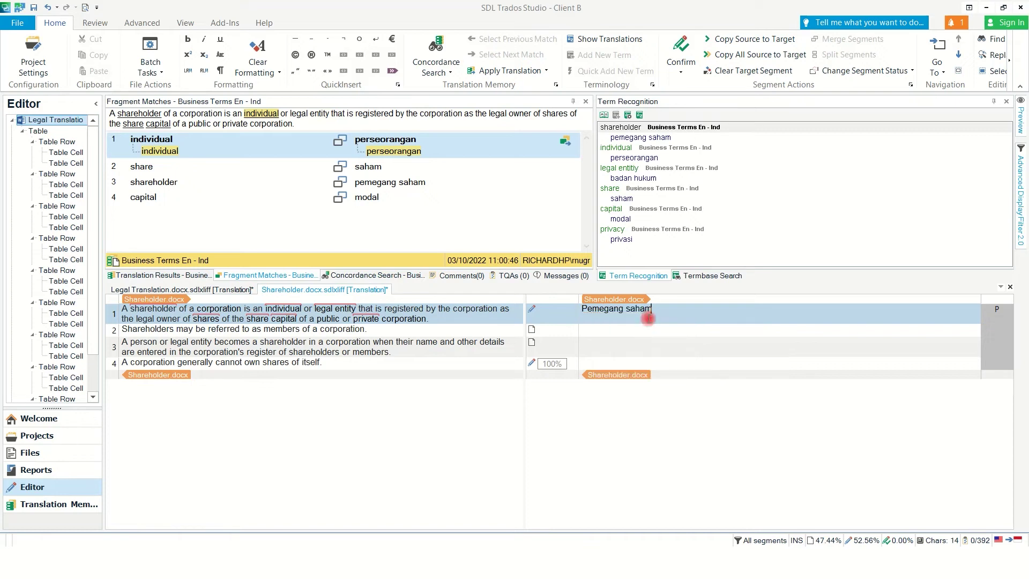
{"action": "type", "text": "sebuah perusahaan adalah seseorang atau badan hukum"}
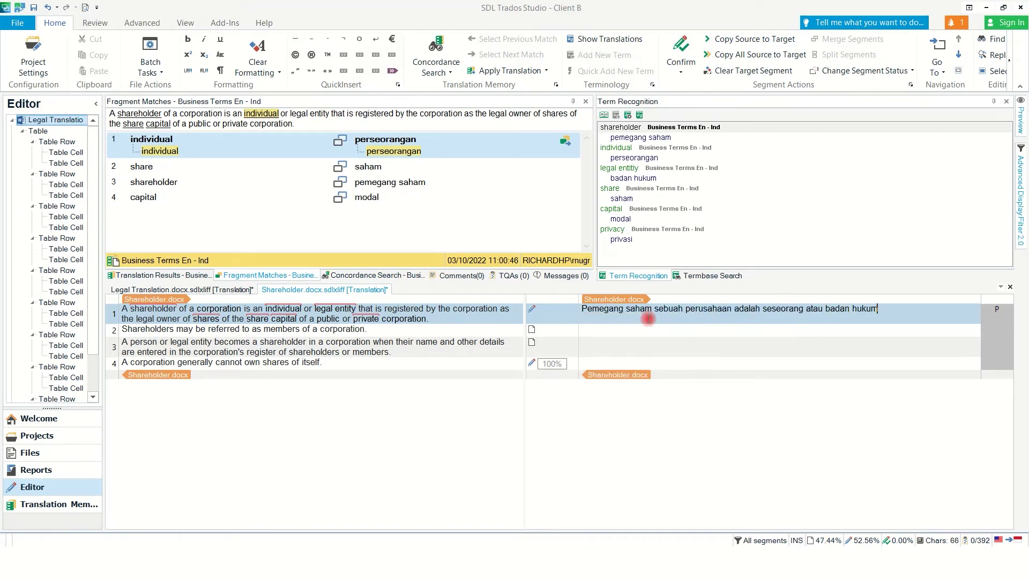
{"action": "type", "text": " yang terdaftar oleh perusahaan sebagai pemilik sah dari bagian modal dari s"}
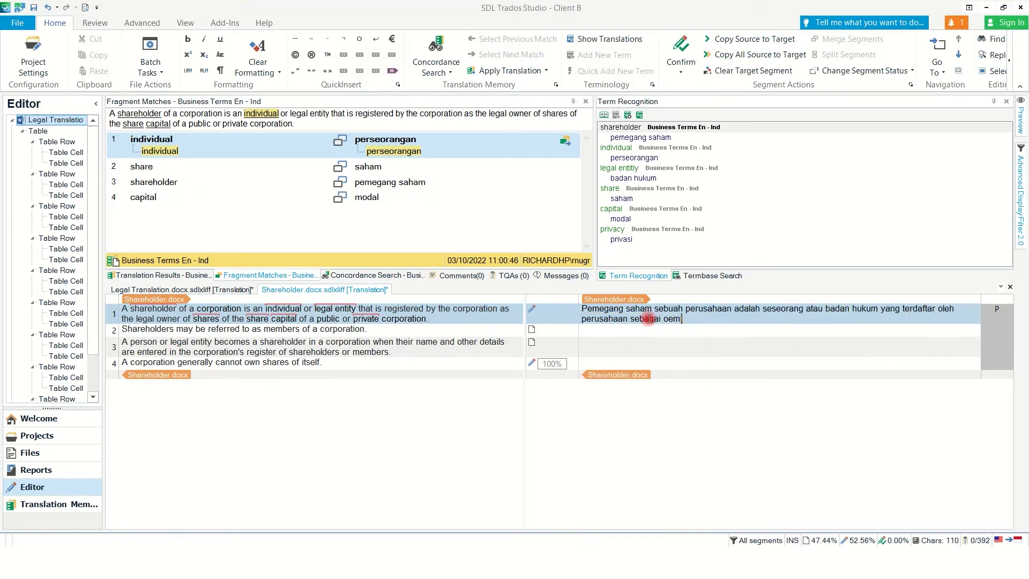
{"action": "key", "text": "BackSpace"}
{"action": "key", "text": "BackSpace"}
{"action": "key", "text": "BackSpace"}
{"action": "key", "text": "BackSpace"}
{"action": "key", "text": "BackSpace"}
{"action": "key", "text": "BackSpace"}
{"action": "type", "text": "sebuah perusahaan publik maupun swasta"}
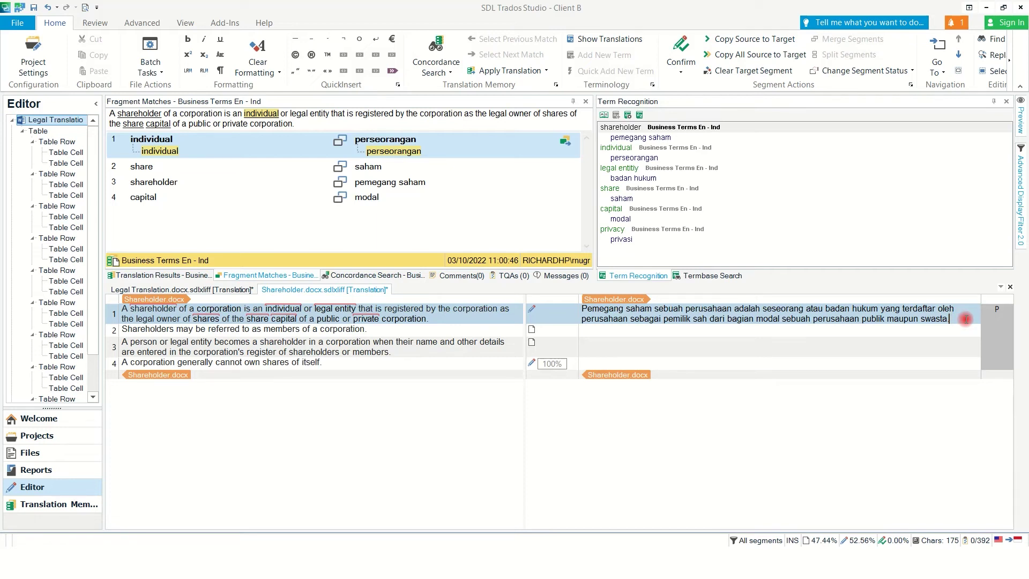
{"action": "left_click", "coordinate": [681, 72]}
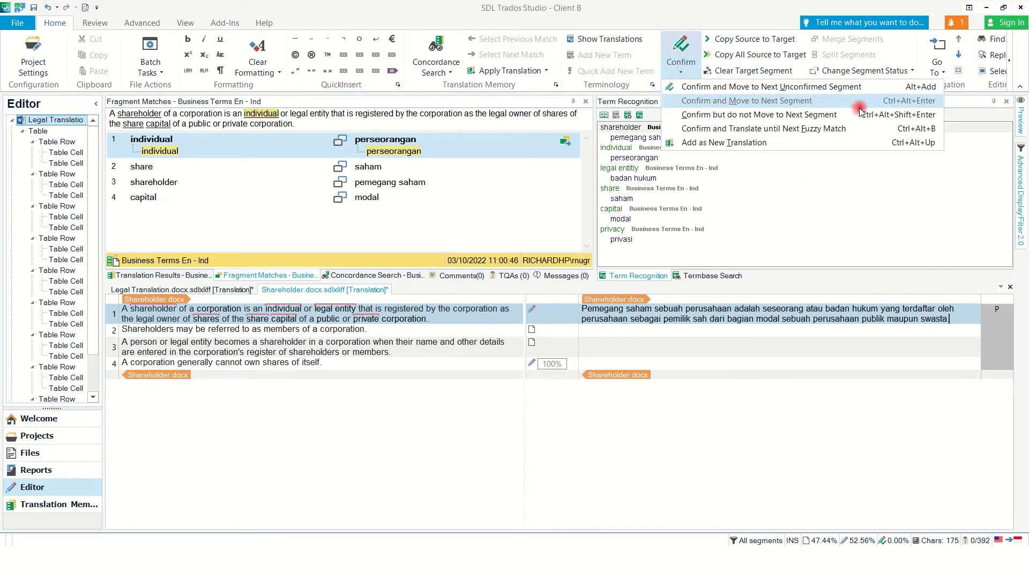
{"action": "left_click", "coordinate": [960, 317]}
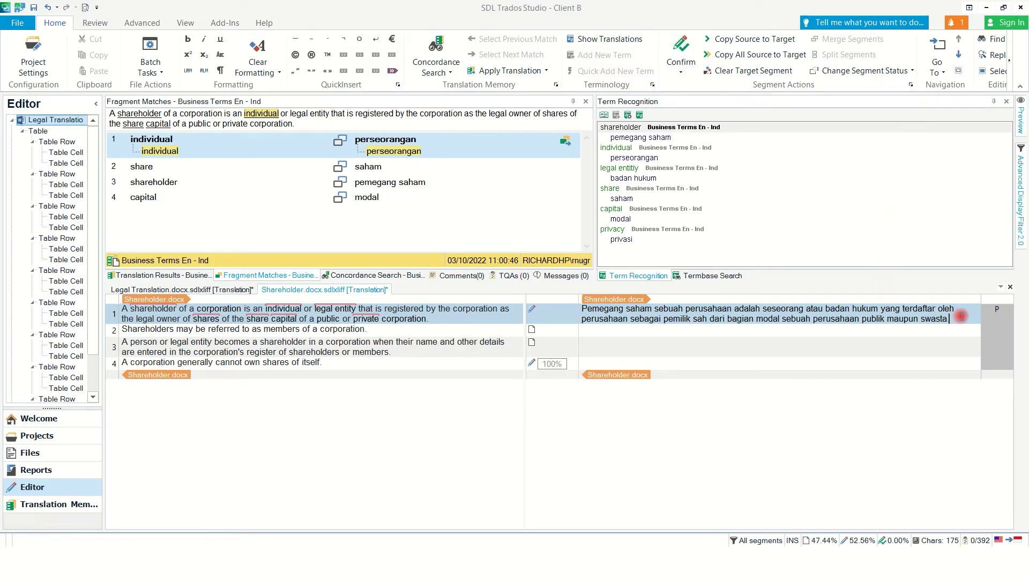
{"action": "key", "text": "ctrl+Return"}
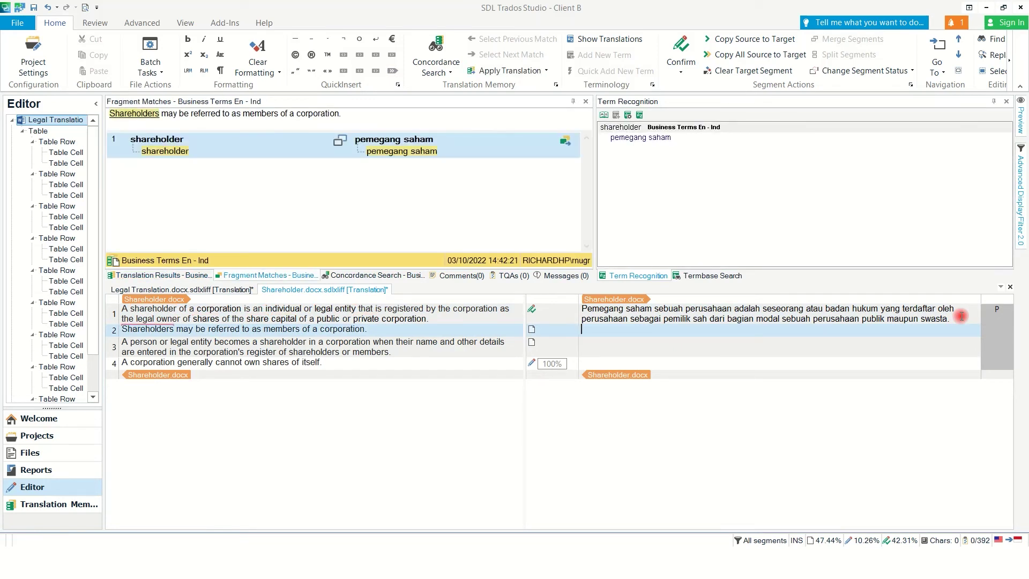
Translate segment 2 as 'Pemegang saham dapat dianggap sebagai anggota sebuah perusahaan.'.
{"action": "type", "text": "Pem"}
{"action": "key", "text": "Return"}
{"action": "type", "text": "dapat"}
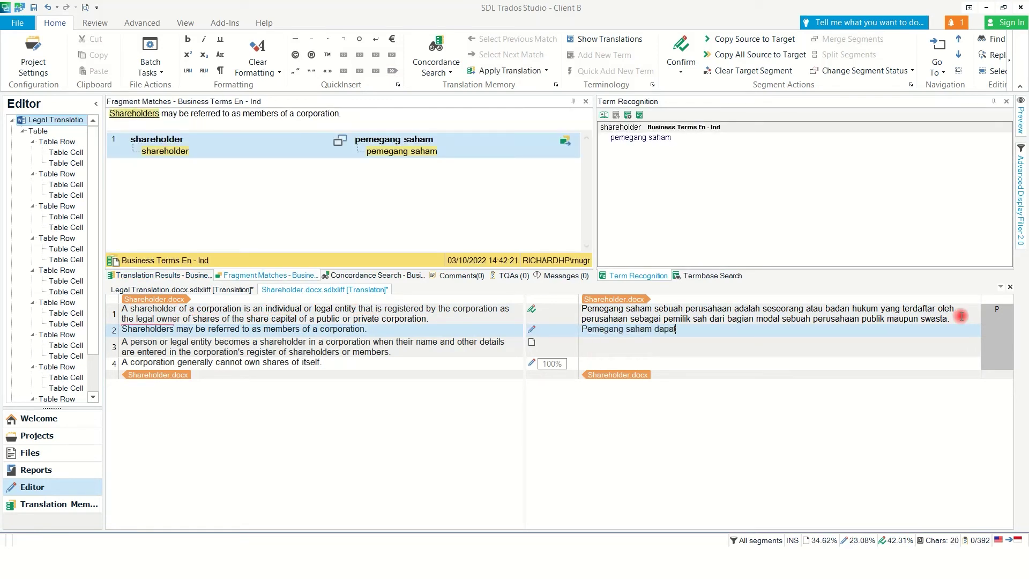
{"action": "type", "text": " dianggap sebagai anggota sebuah perusahaan."}
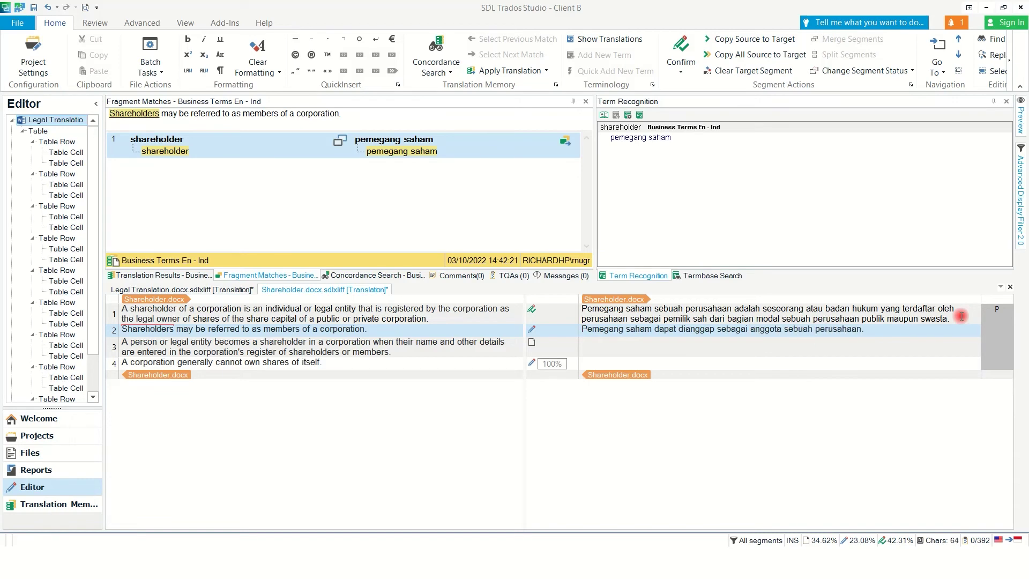